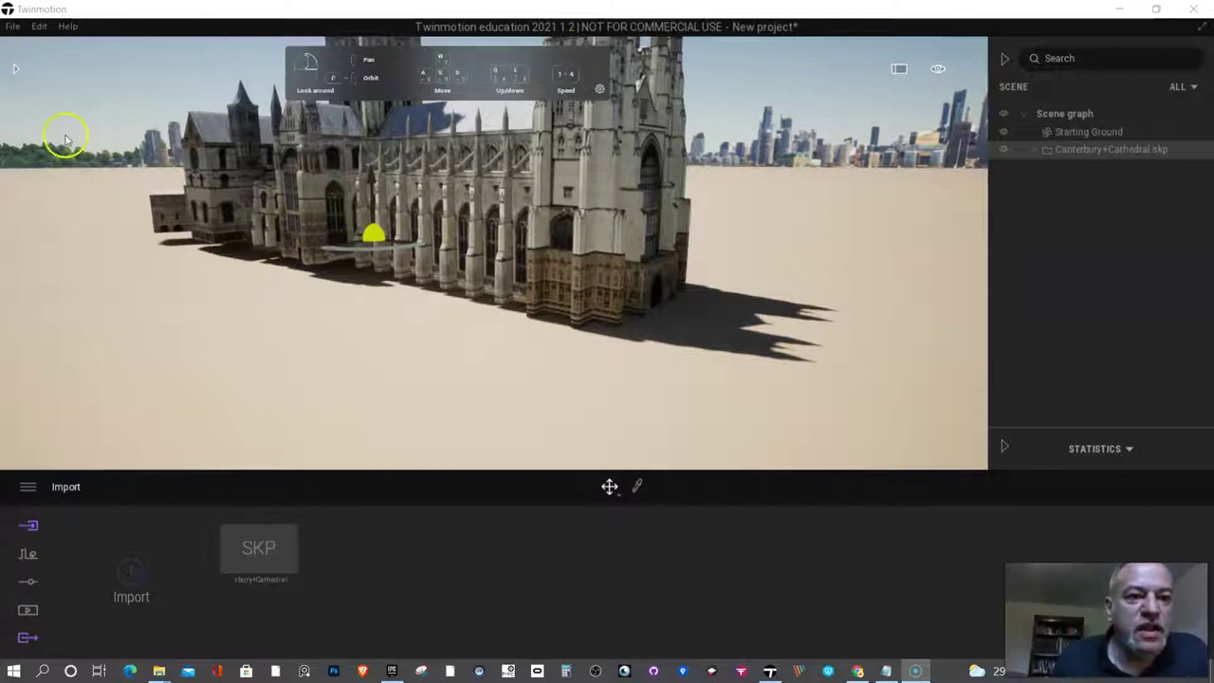
# - Add the Flat landscape from the vegetation and landscape library to the cathedral scene
pyautogui.click(15, 72)
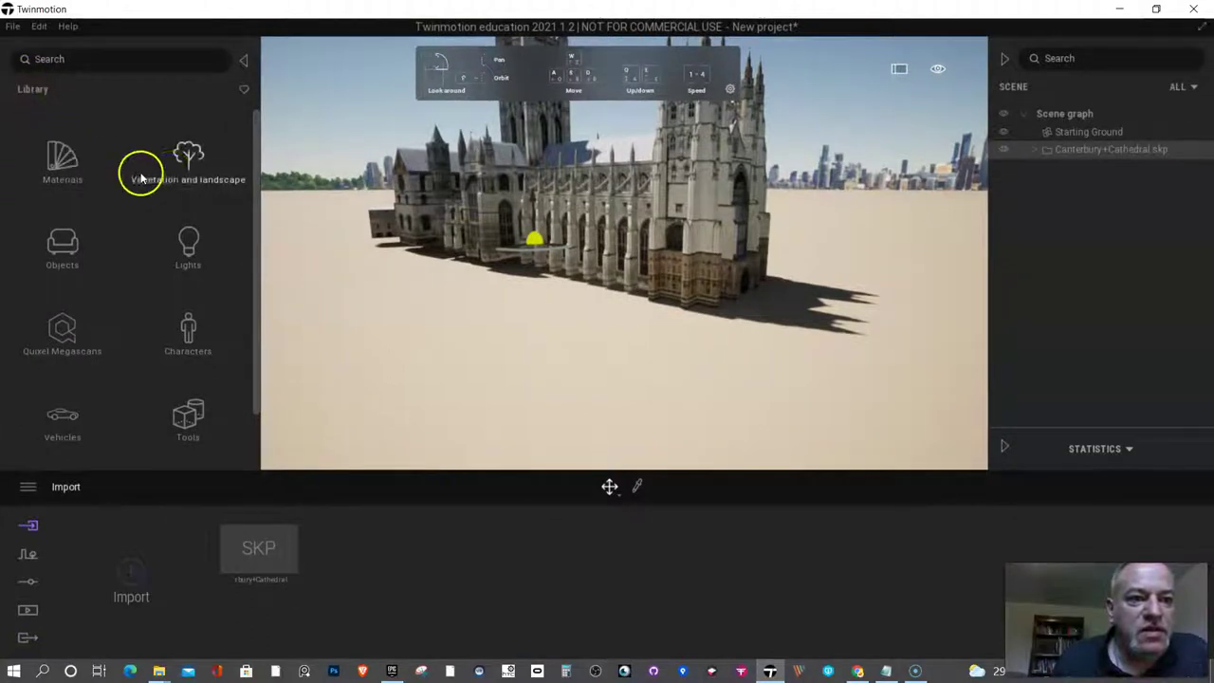
pyautogui.click(189, 161)
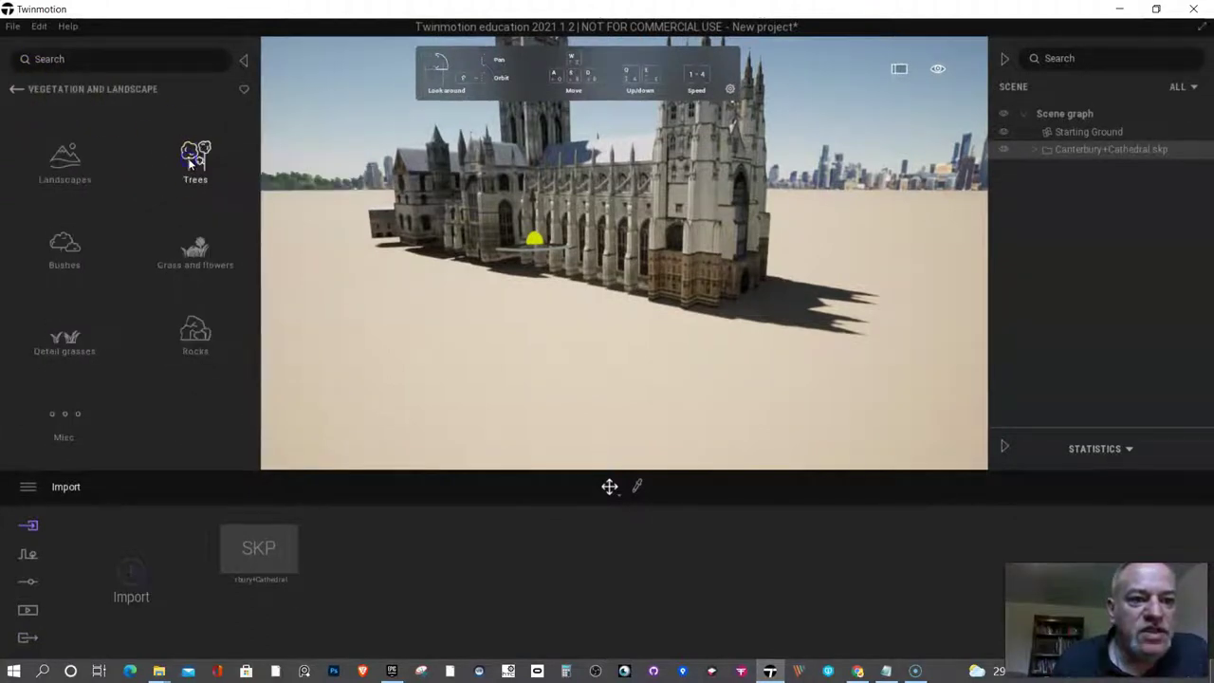
pyautogui.click(84, 156)
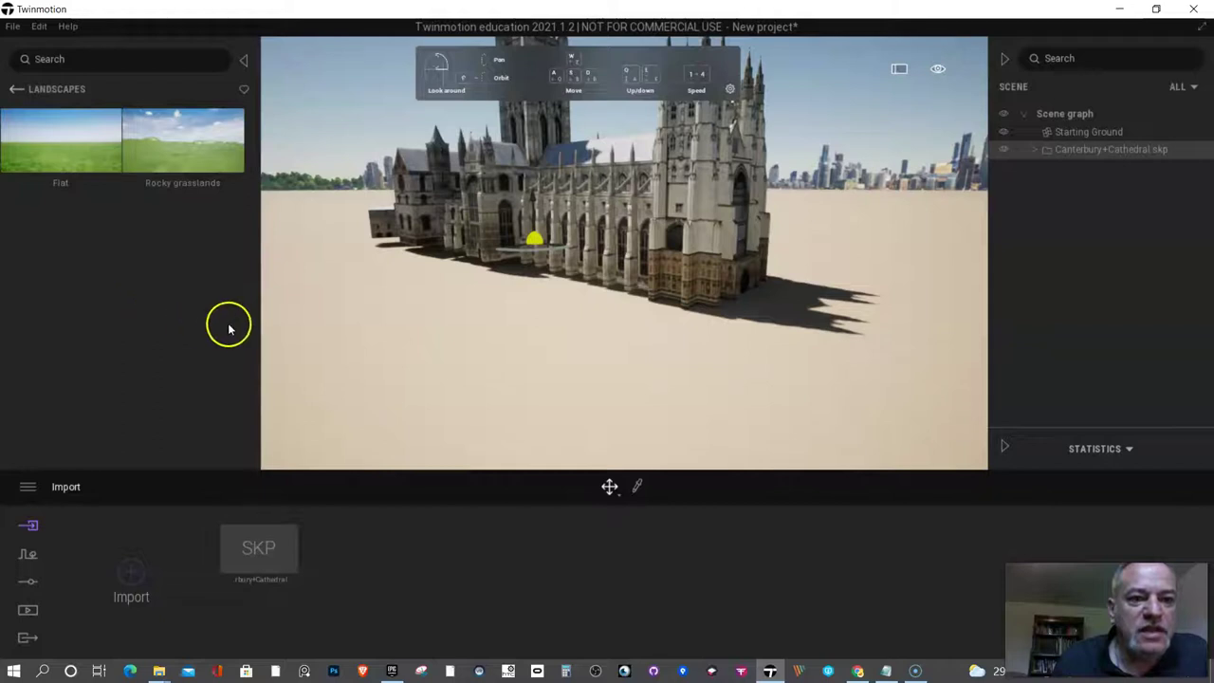
pyautogui.moveTo(68, 154); pyautogui.dragTo(677, 222)
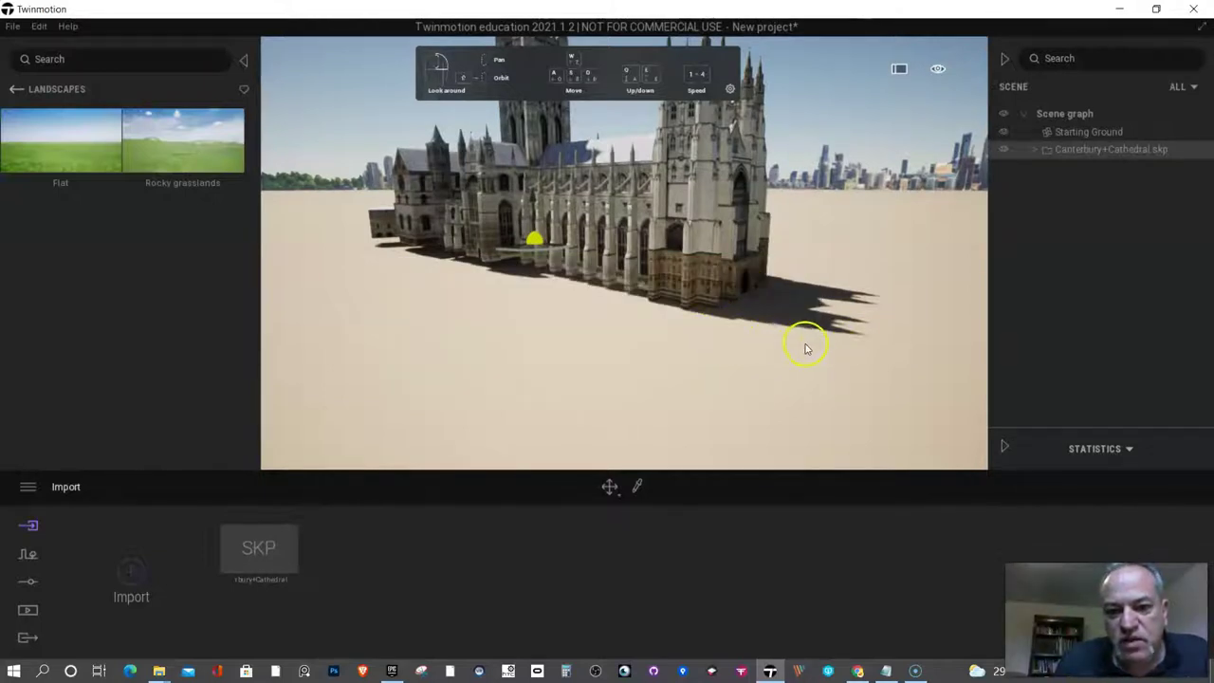
pyautogui.click(773, 331)
# - Inspect the base of the cathedral's side walls where they meet the new grass terrain
pyautogui.moveTo(767, 334); pyautogui.dragTo(765, 336, button='right')
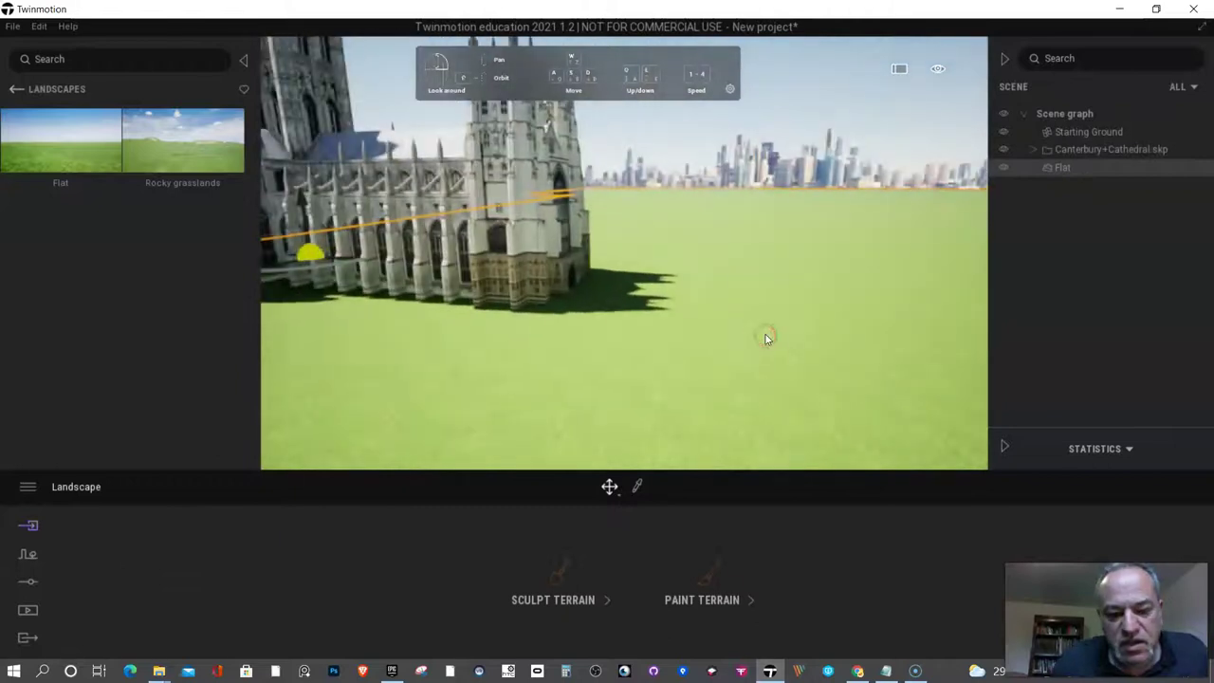
pyautogui.moveTo(766, 336); pyautogui.dragTo(361, 315)
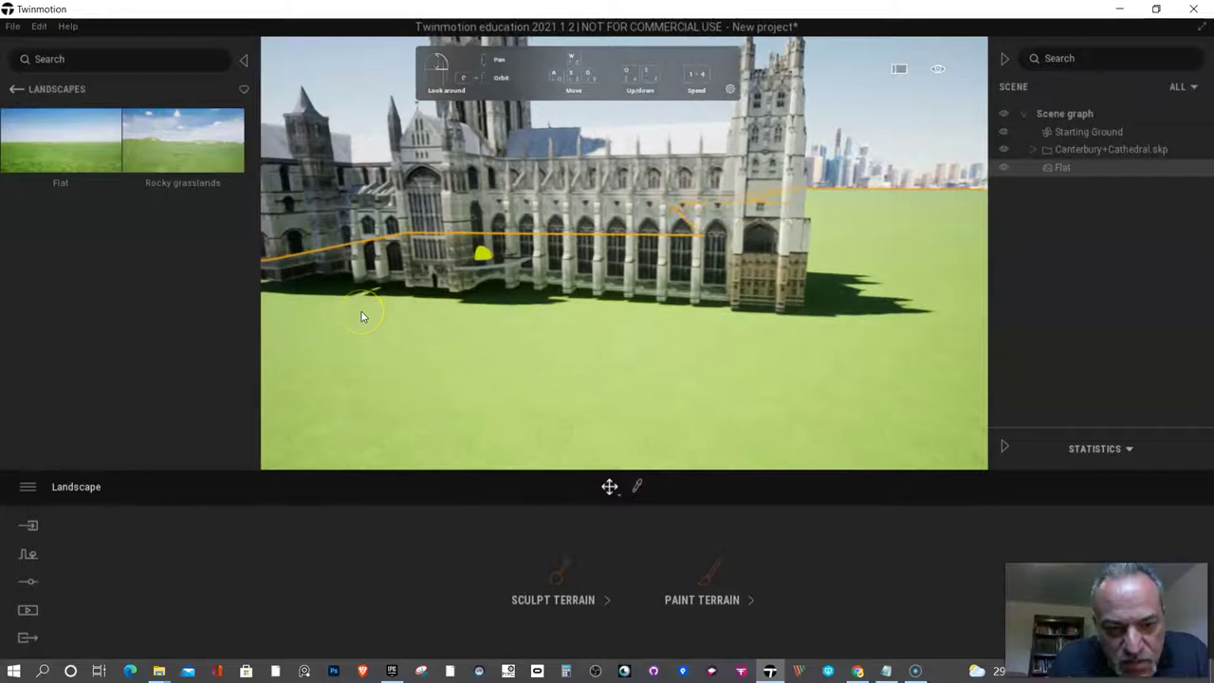
pyautogui.press('w')
pyautogui.press('a')
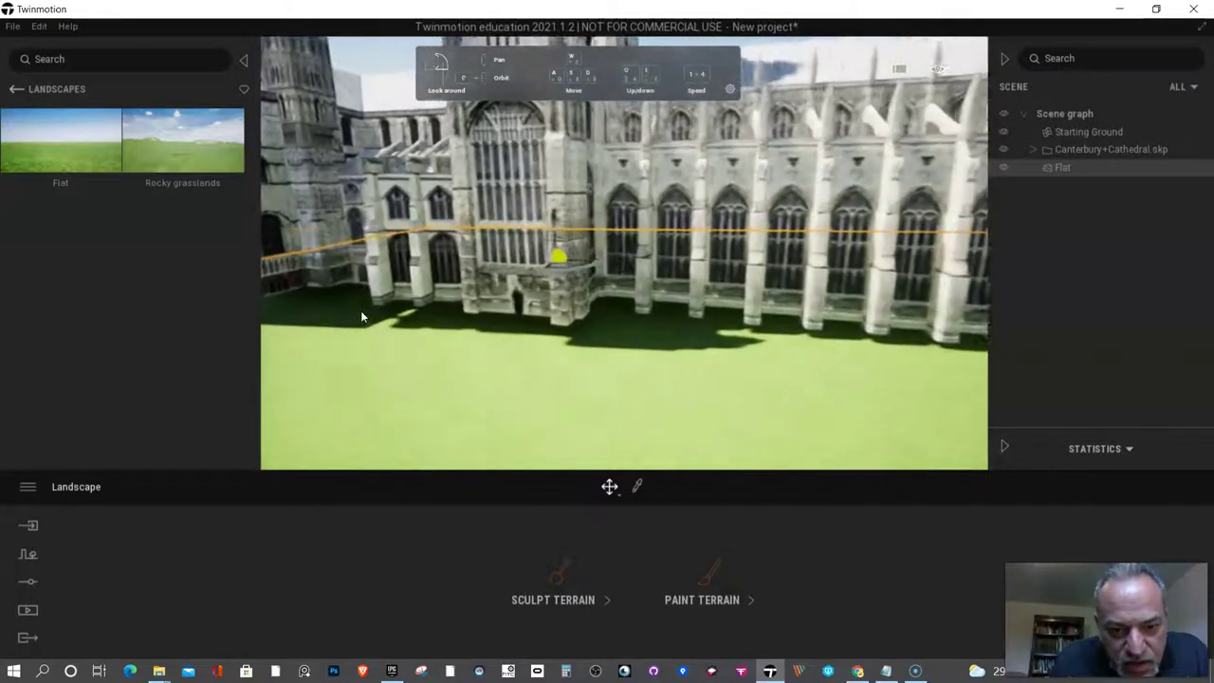
pyautogui.moveTo(532, 319); pyautogui.dragTo(597, 333)
pyautogui.press('s')
pyautogui.press('a')
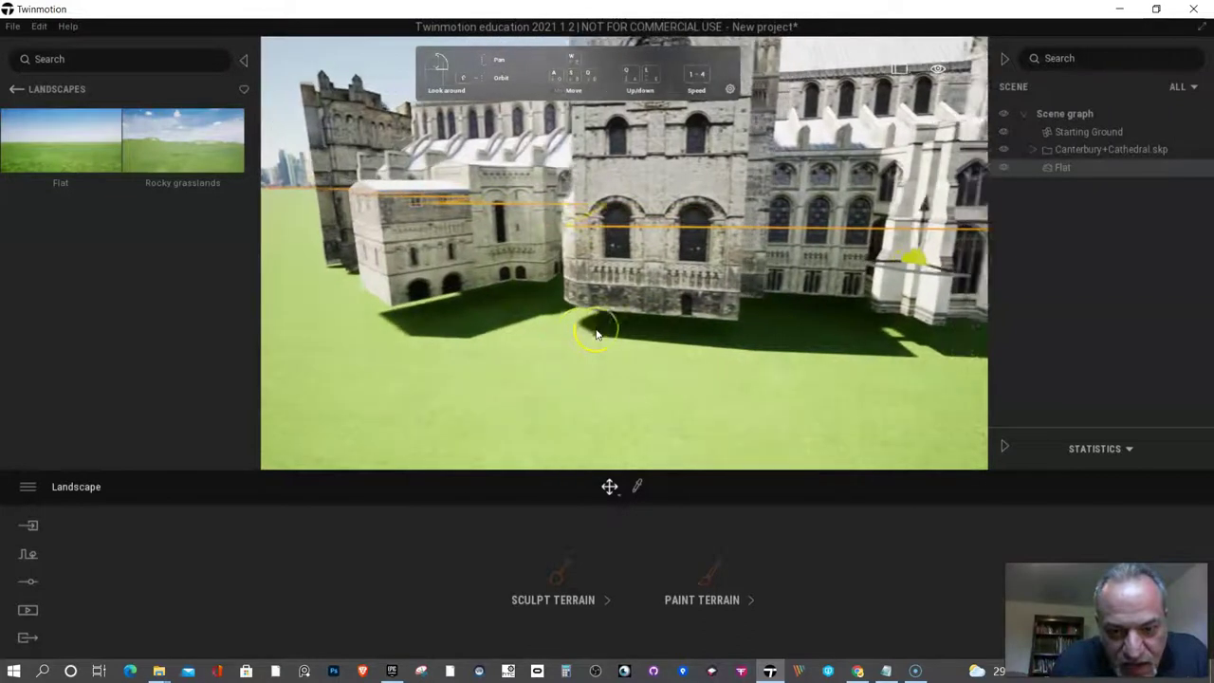
pyautogui.press('w')
pyautogui.press('d')
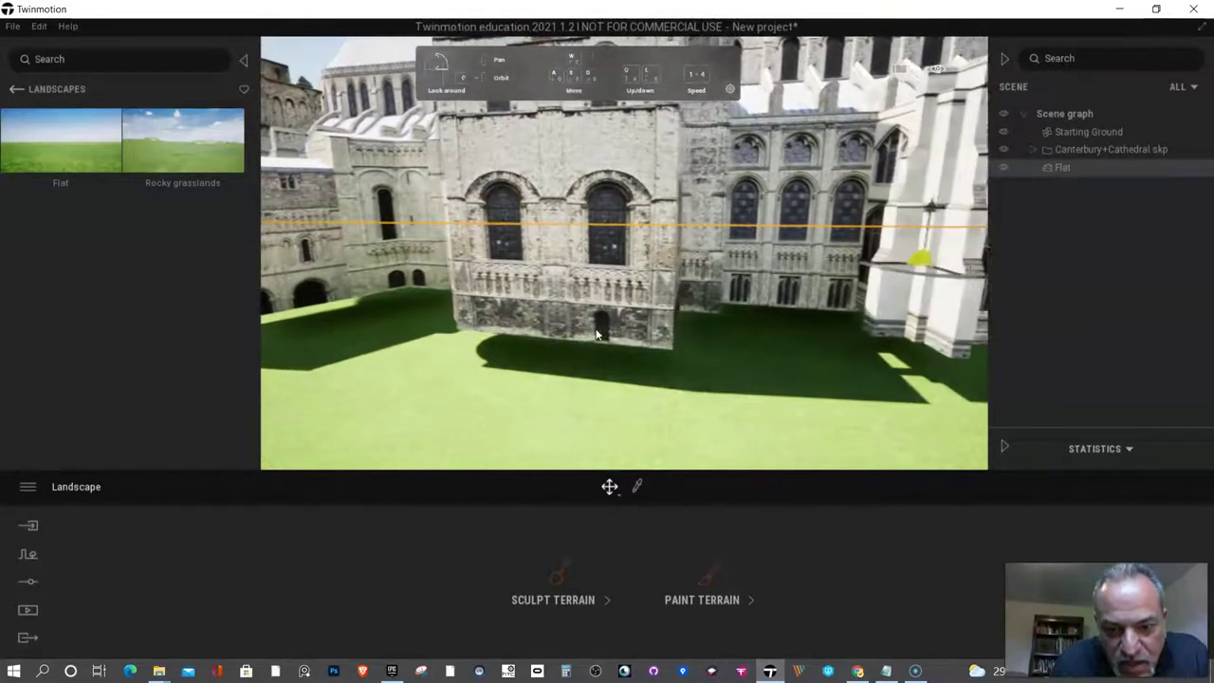
pyautogui.press('a')
pyautogui.press('w')
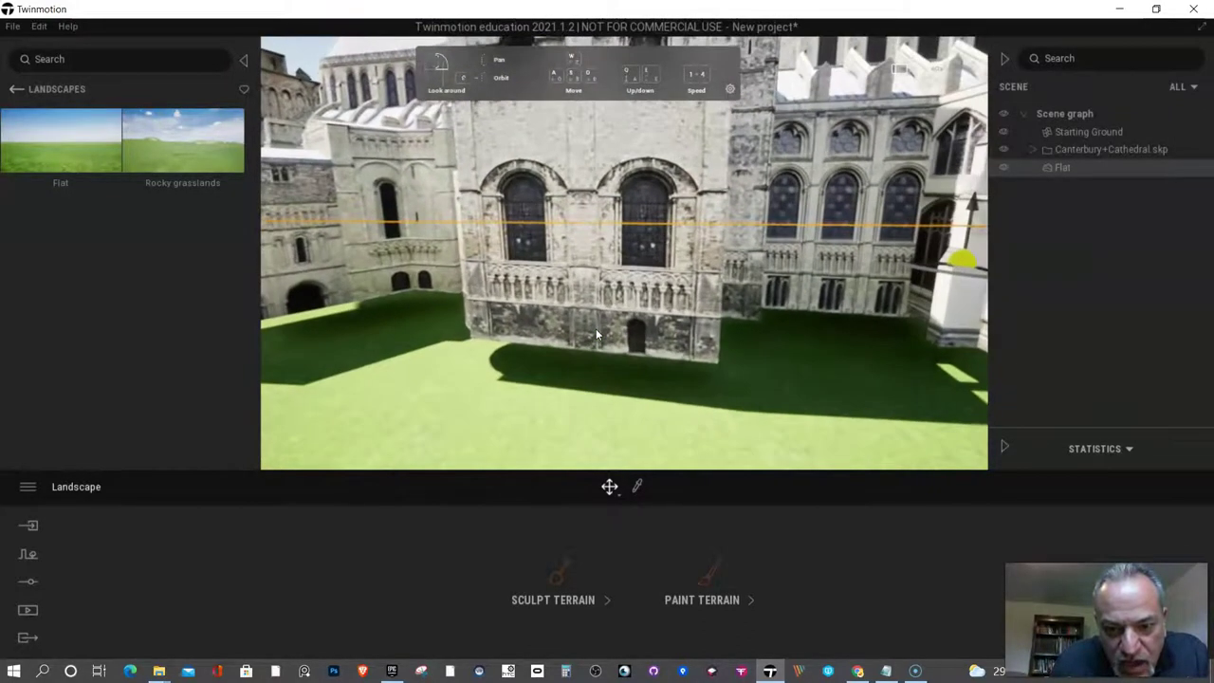
pyautogui.press('s')
pyautogui.moveTo(596, 333); pyautogui.dragTo(645, 347)
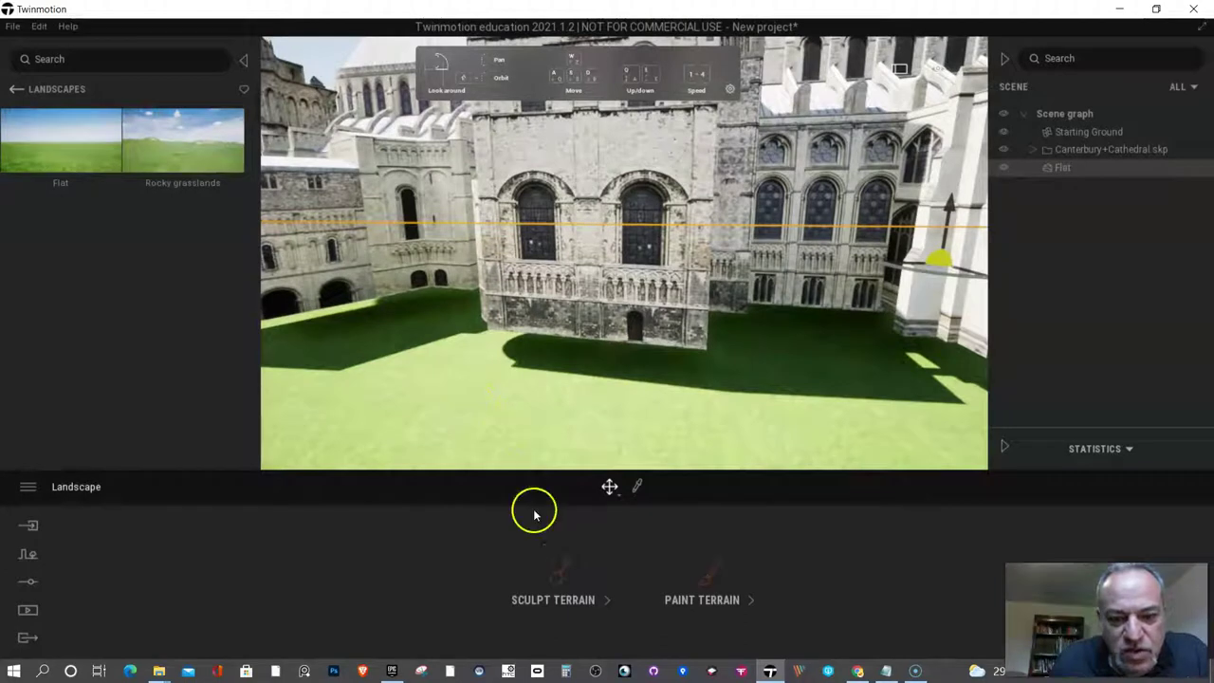
# - Start sculpting the terrain with the Raise brush and set its diameter to 15 m
pyautogui.click(557, 580)
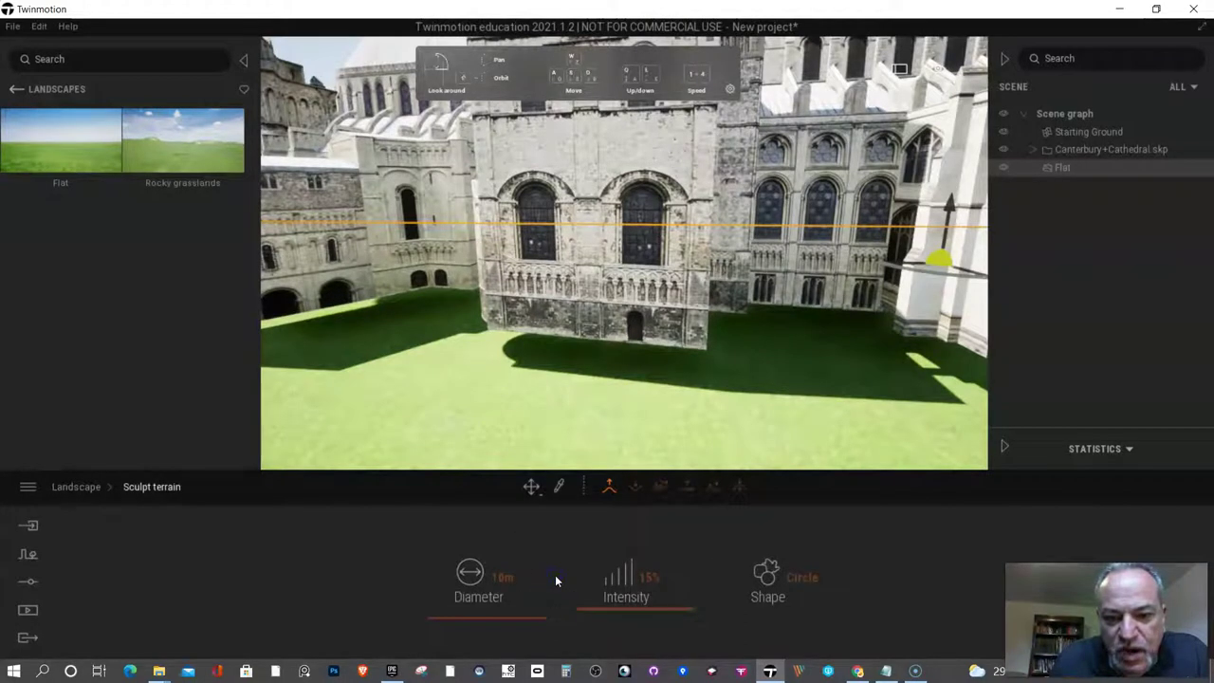
pyautogui.click(608, 491)
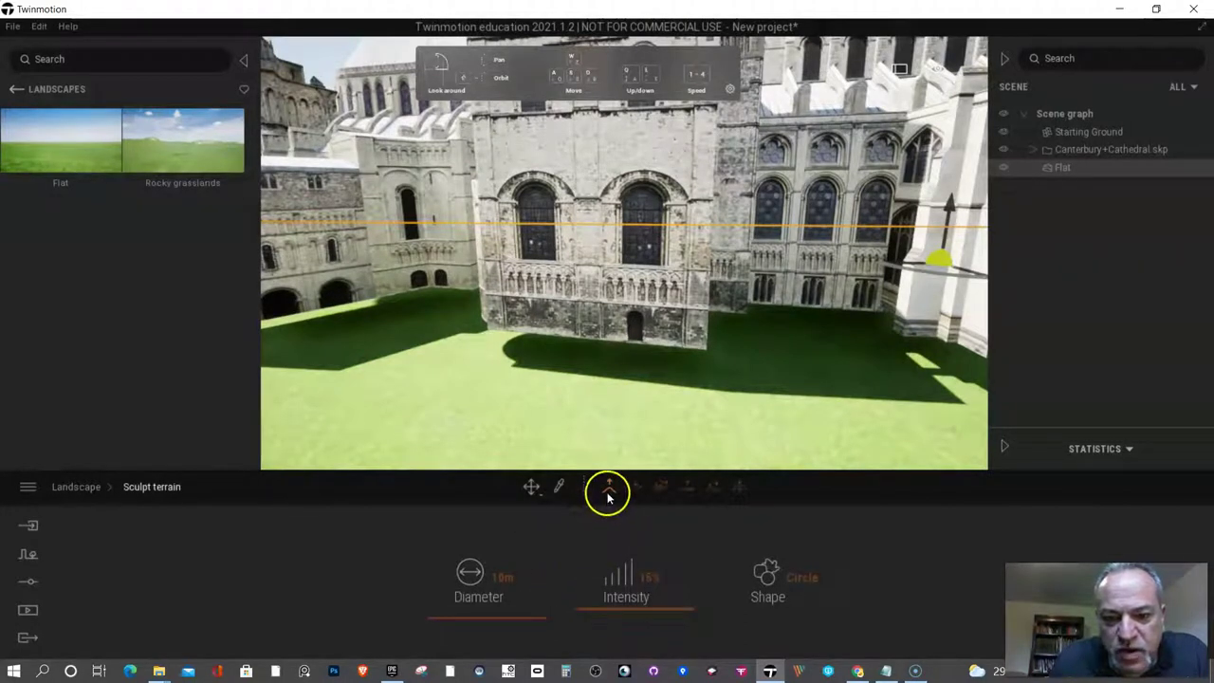
pyautogui.click(505, 581)
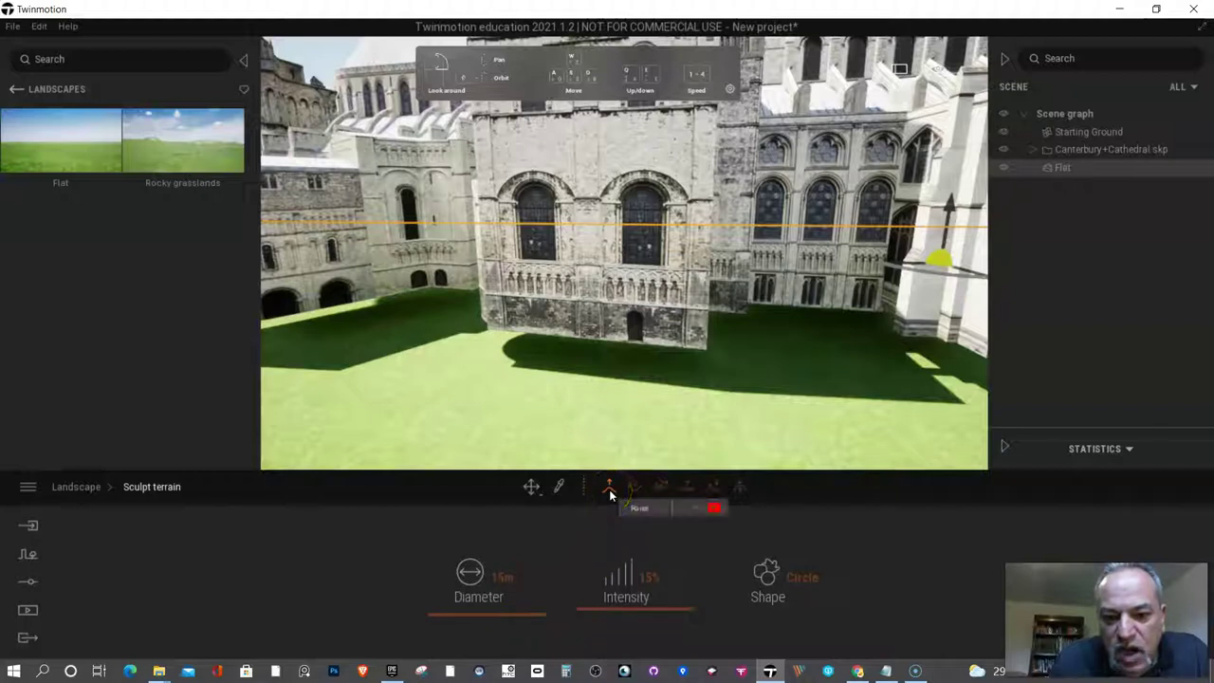
pyautogui.click(741, 489)
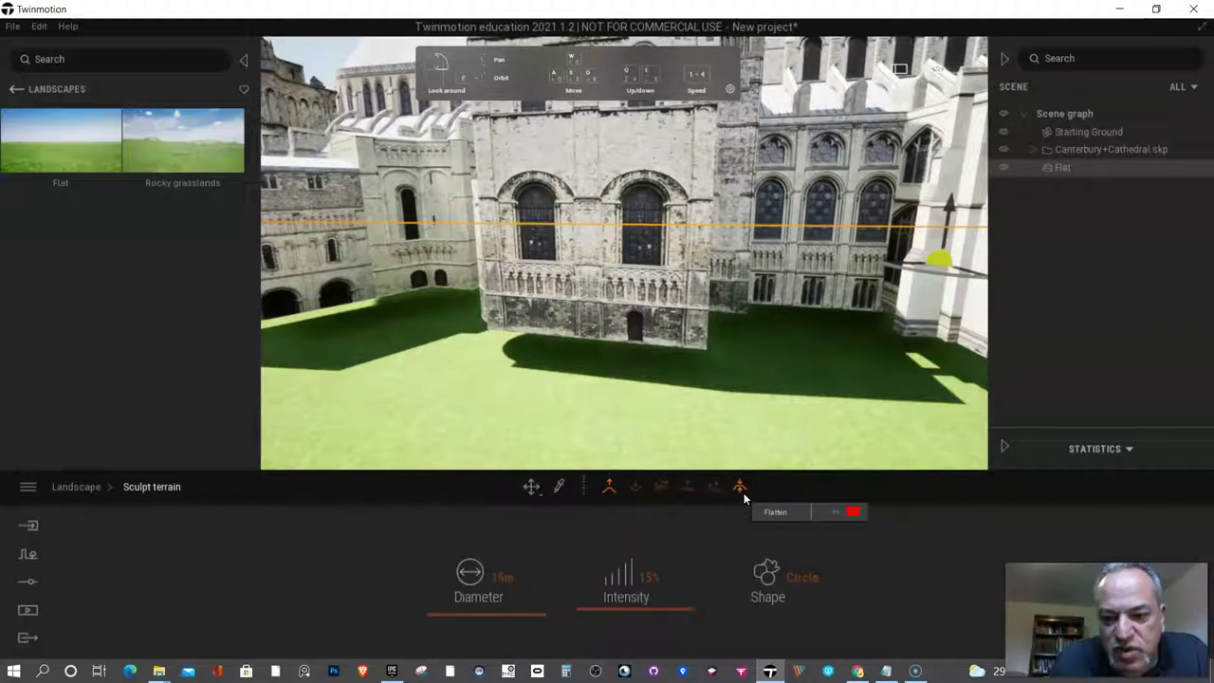
pyautogui.click(609, 489)
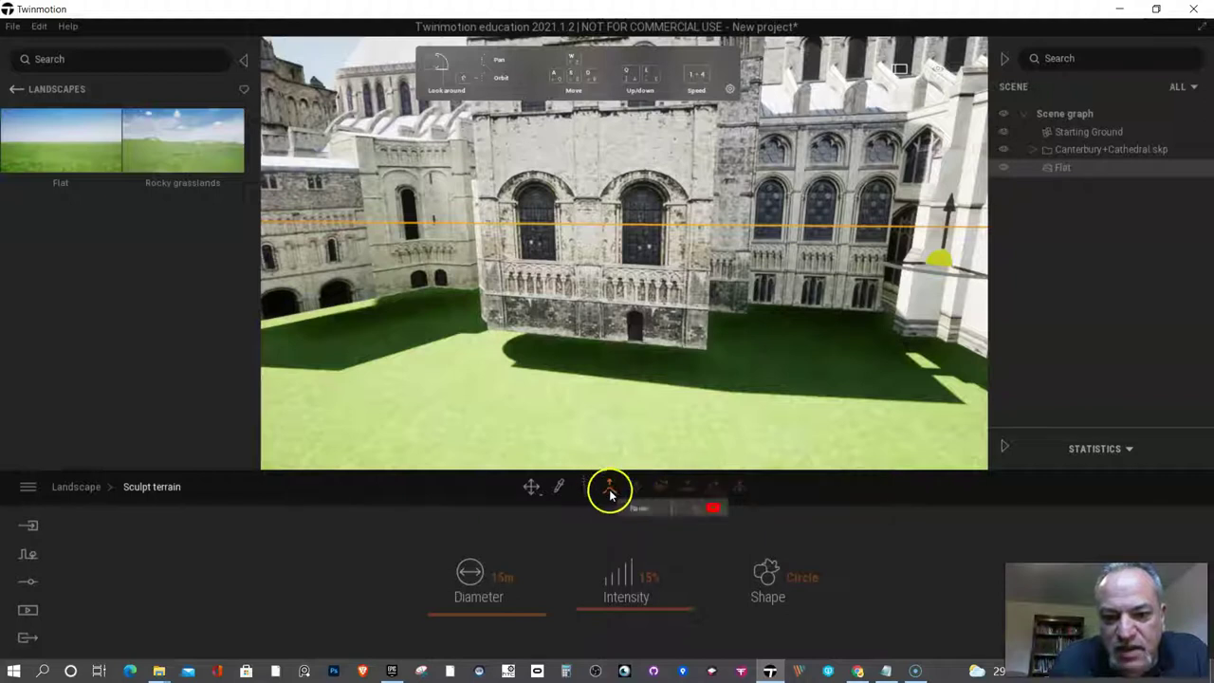
pyautogui.click(572, 394)
pyautogui.moveTo(572, 394); pyautogui.dragTo(571, 397)
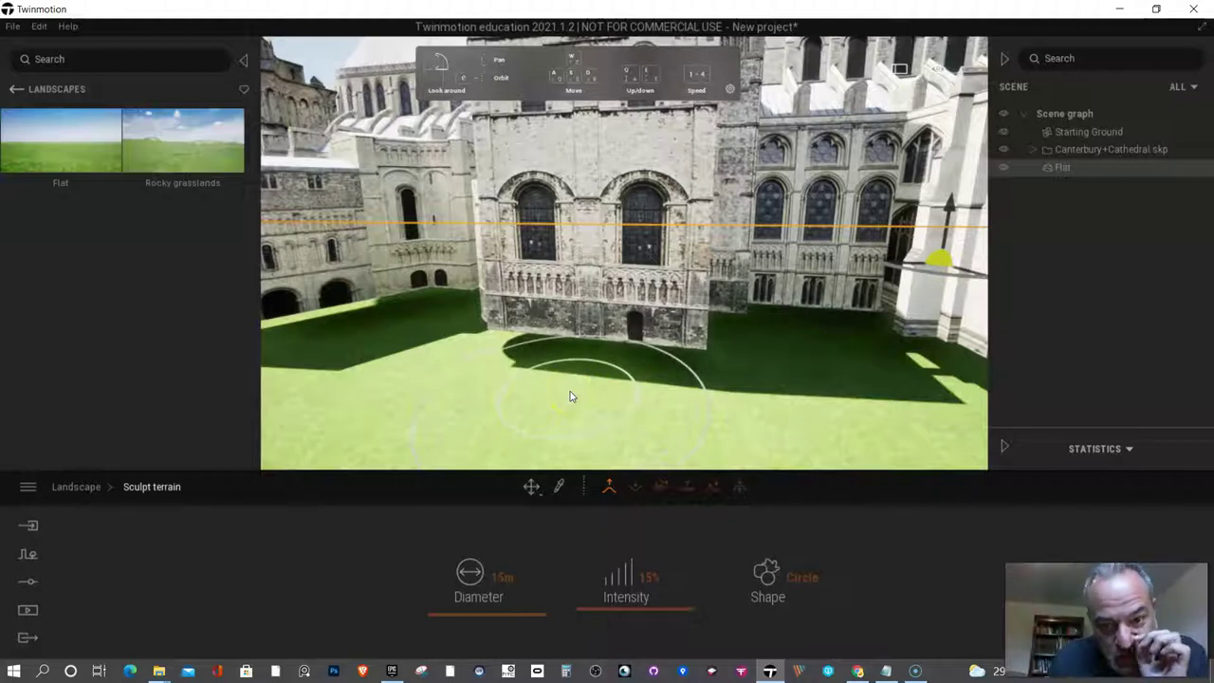
pyautogui.moveTo(570, 396); pyautogui.dragTo(508, 410)
pyautogui.moveTo(434, 404); pyautogui.dragTo(434, 400)
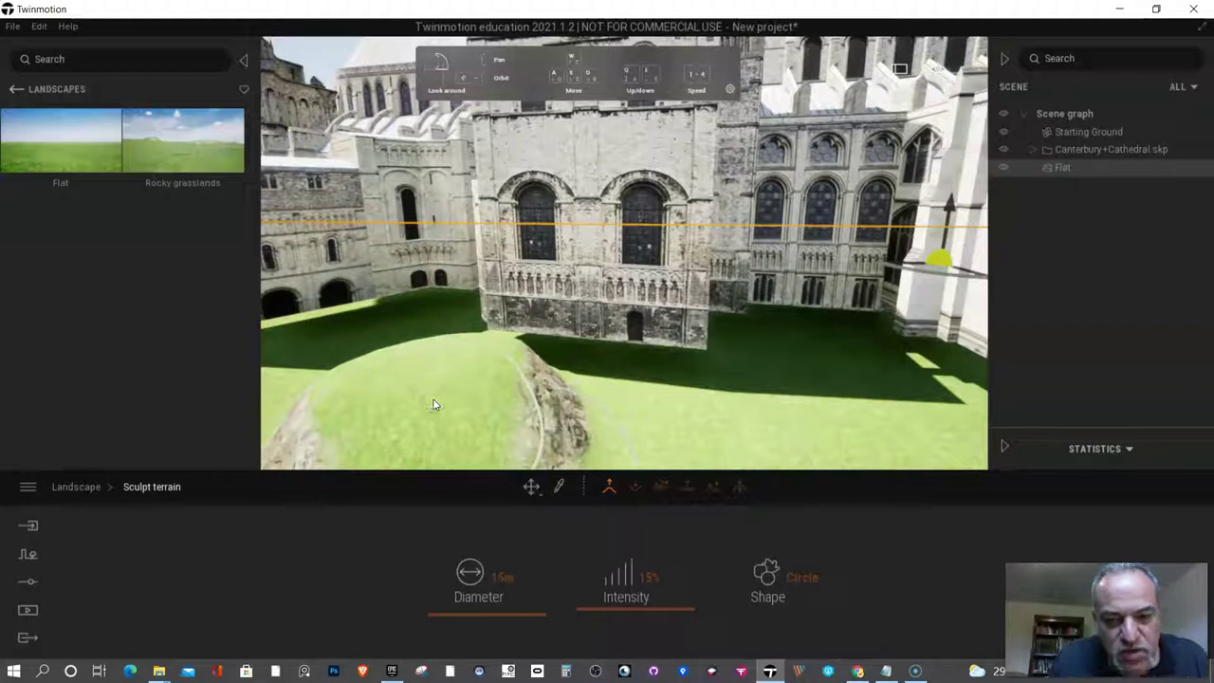
pyautogui.moveTo(509, 388)
pyautogui.mouseDown()
pyautogui.moveTo(575, 374)
pyautogui.moveTo(561, 392)
pyautogui.mouseUp()
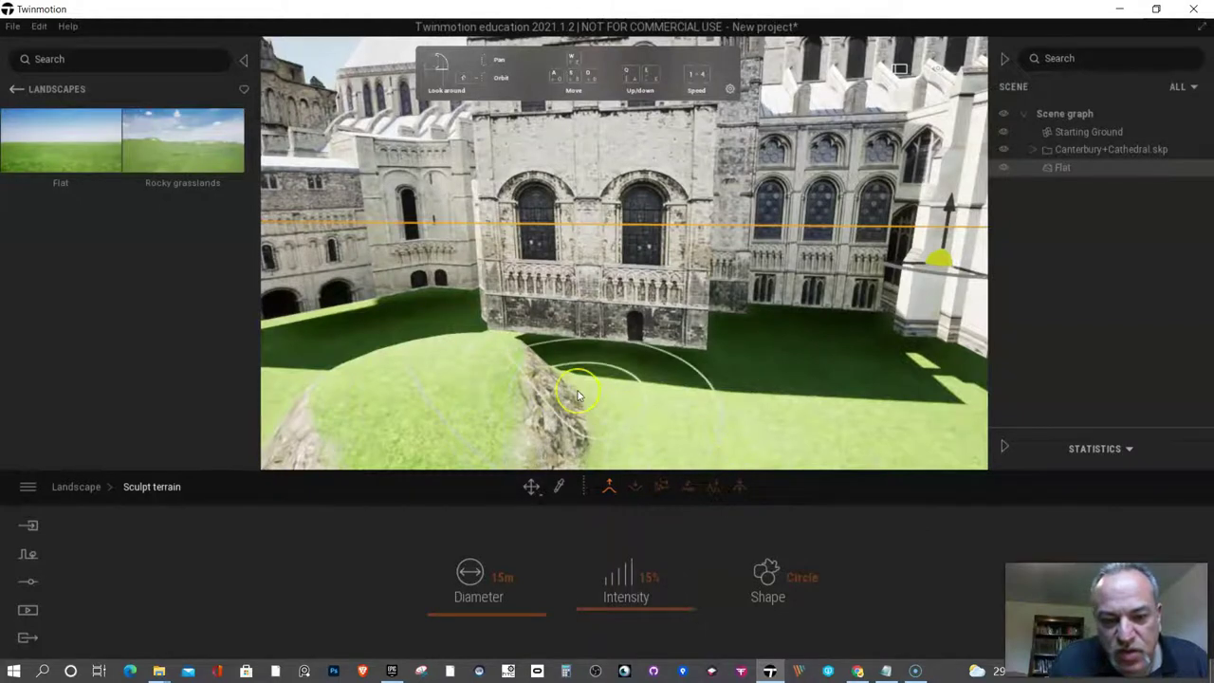
pyautogui.hotkey('ctrl', 'z')
# - Raise a grass mound up to the base of the projecting wall with the two round-arched windows
pyautogui.scroll(4, 577, 391)
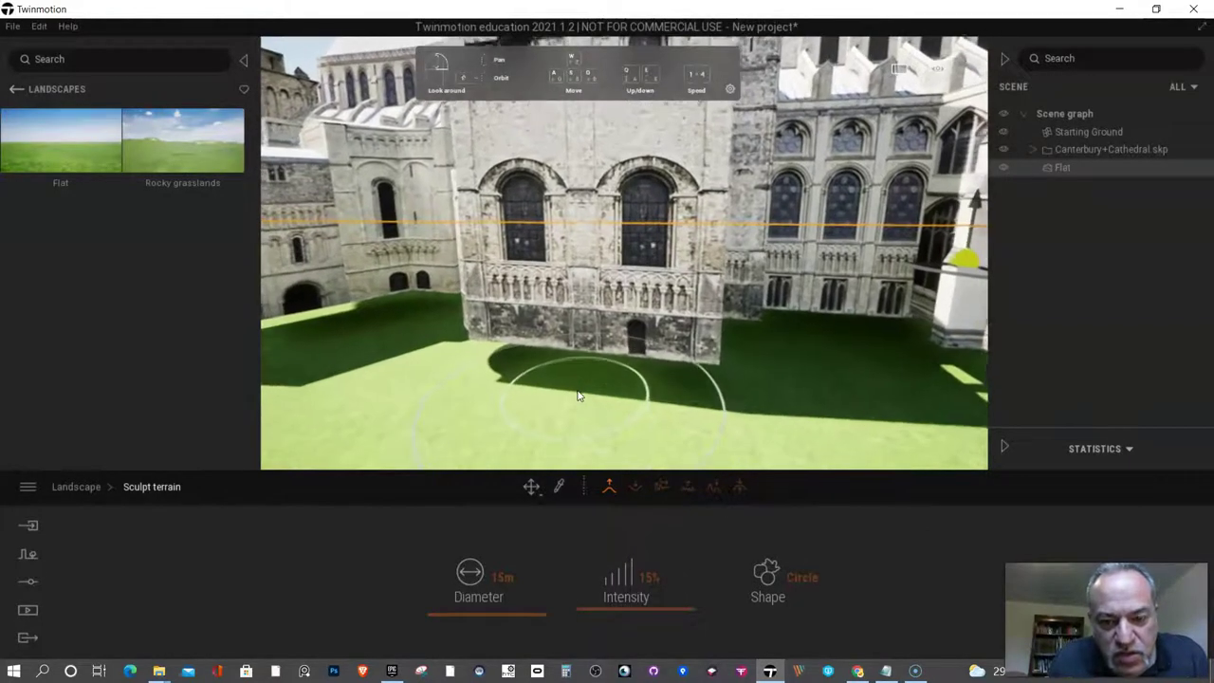
pyautogui.click(578, 391)
pyautogui.moveTo(578, 392)
pyautogui.mouseDown()
pyautogui.moveTo(702, 391)
pyautogui.moveTo(559, 388)
pyautogui.mouseUp()
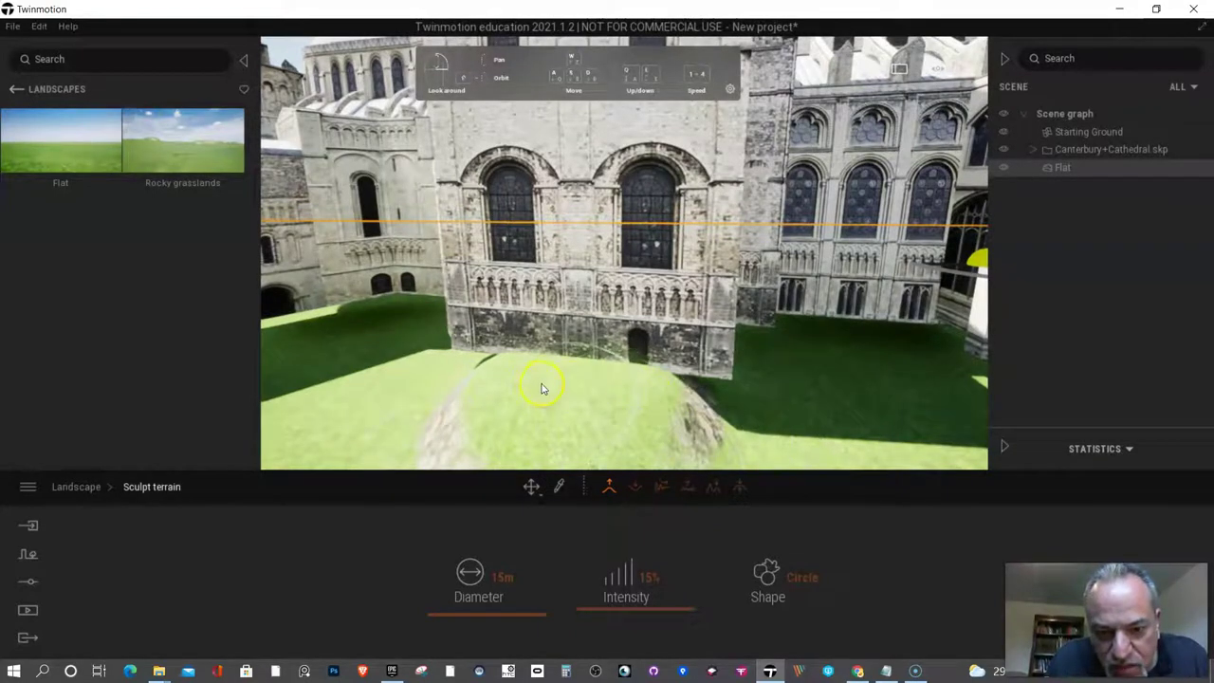
# - Flatten the mound with the Flatten brush, spreading the raised ground along the wall and across to the neighbouring buttress
pyautogui.click(739, 487)
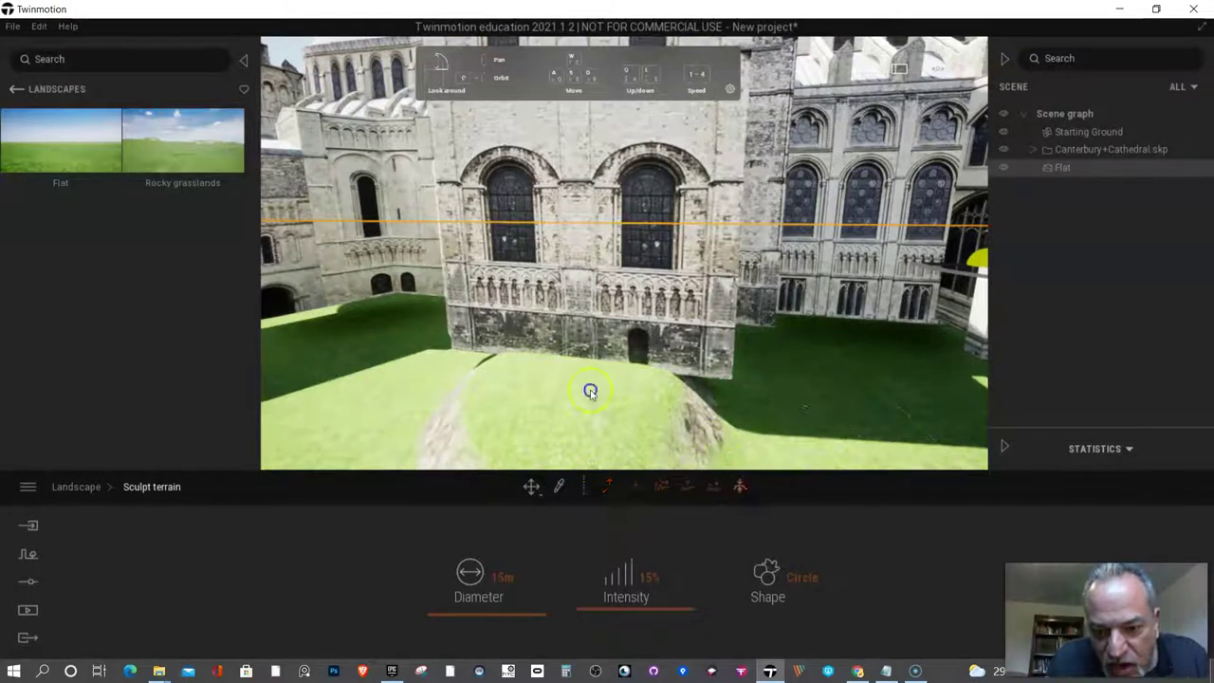
pyautogui.moveTo(680, 413); pyautogui.dragTo(636, 394)
pyautogui.moveTo(563, 379)
pyautogui.mouseDown()
pyautogui.moveTo(545, 371)
pyautogui.moveTo(672, 377)
pyautogui.moveTo(664, 343)
pyautogui.moveTo(875, 328)
pyautogui.mouseUp()
pyautogui.press('s')
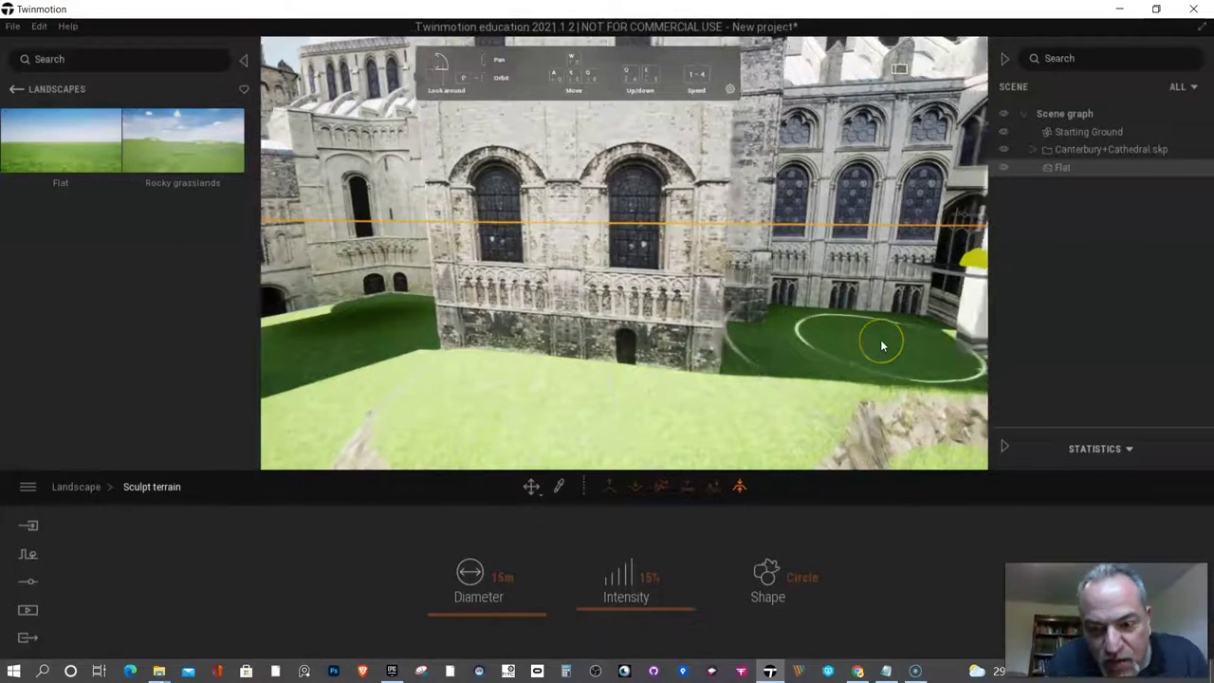
pyautogui.press('d')
pyautogui.moveTo(672, 367); pyautogui.dragTo(692, 397)
pyautogui.moveTo(529, 420); pyautogui.dragTo(489, 421)
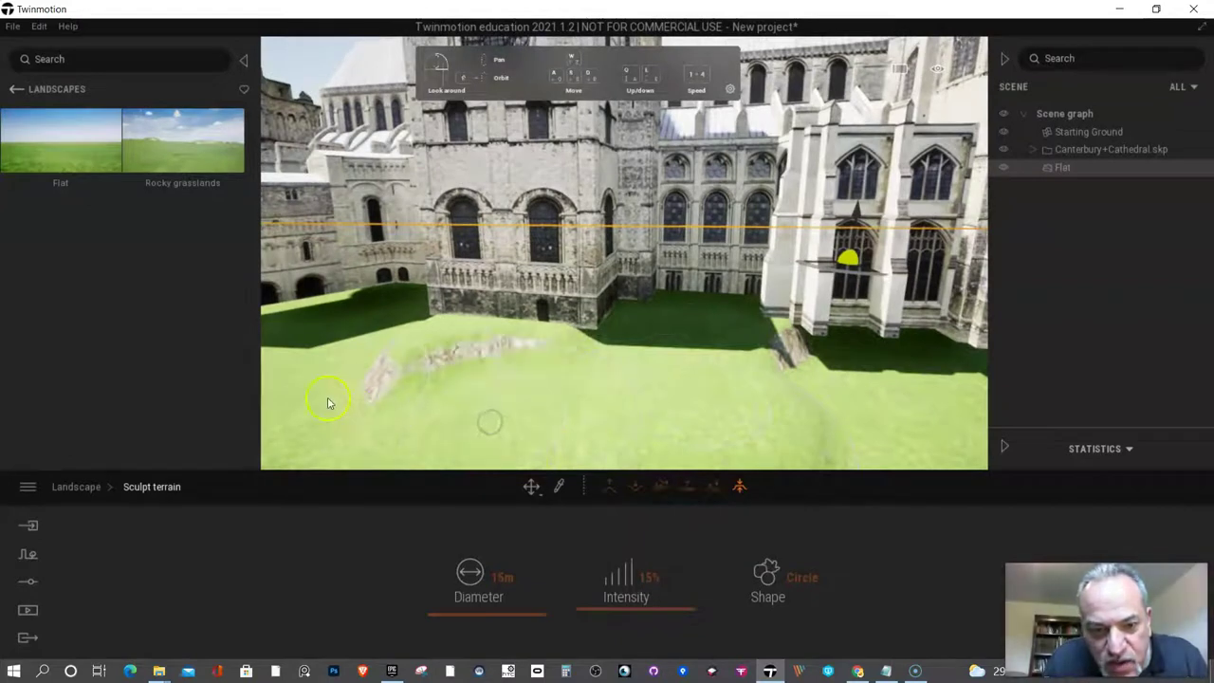
# - Raise the terrain beneath the floating buttresses beside the two traceried windows with the Raise brush
pyautogui.press('d')
pyautogui.press('w')
pyautogui.press('d')
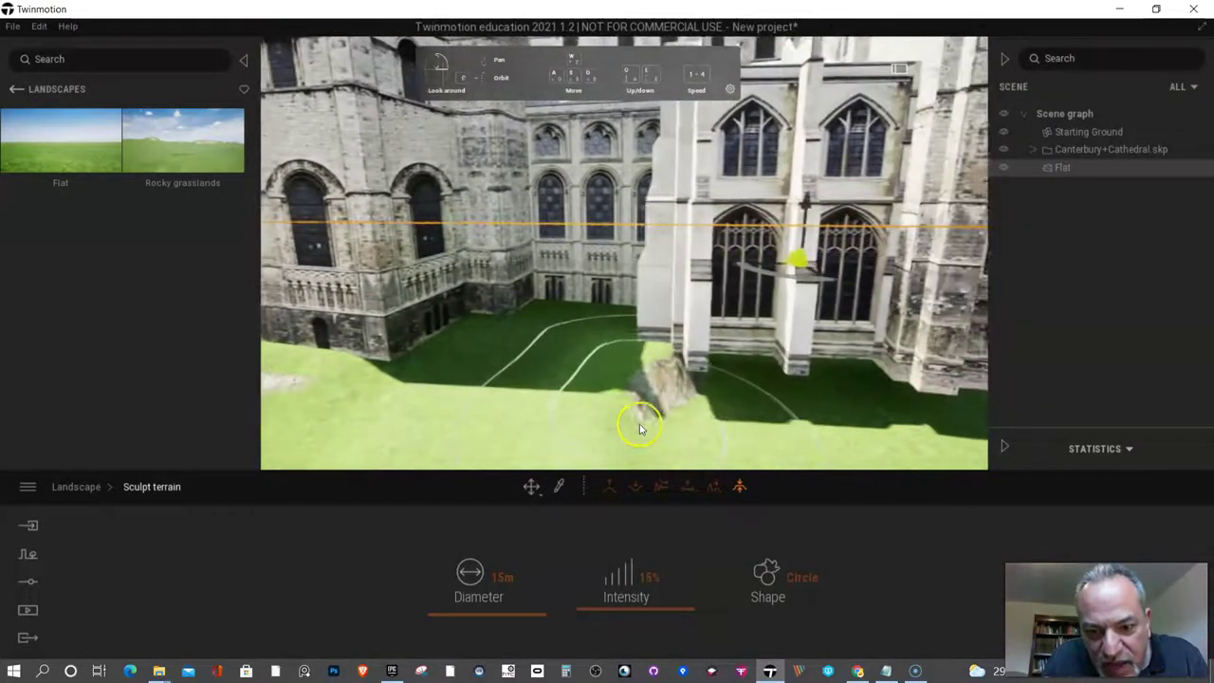
pyautogui.press('w')
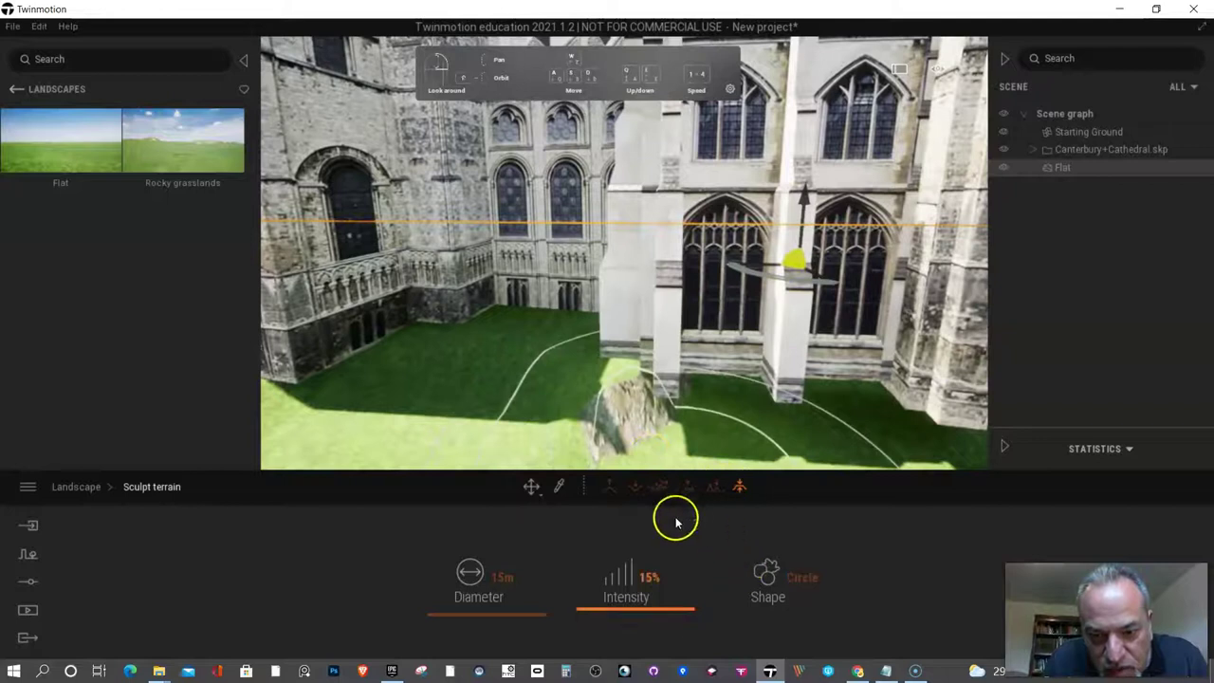
pyautogui.click(616, 495)
pyautogui.press('w')
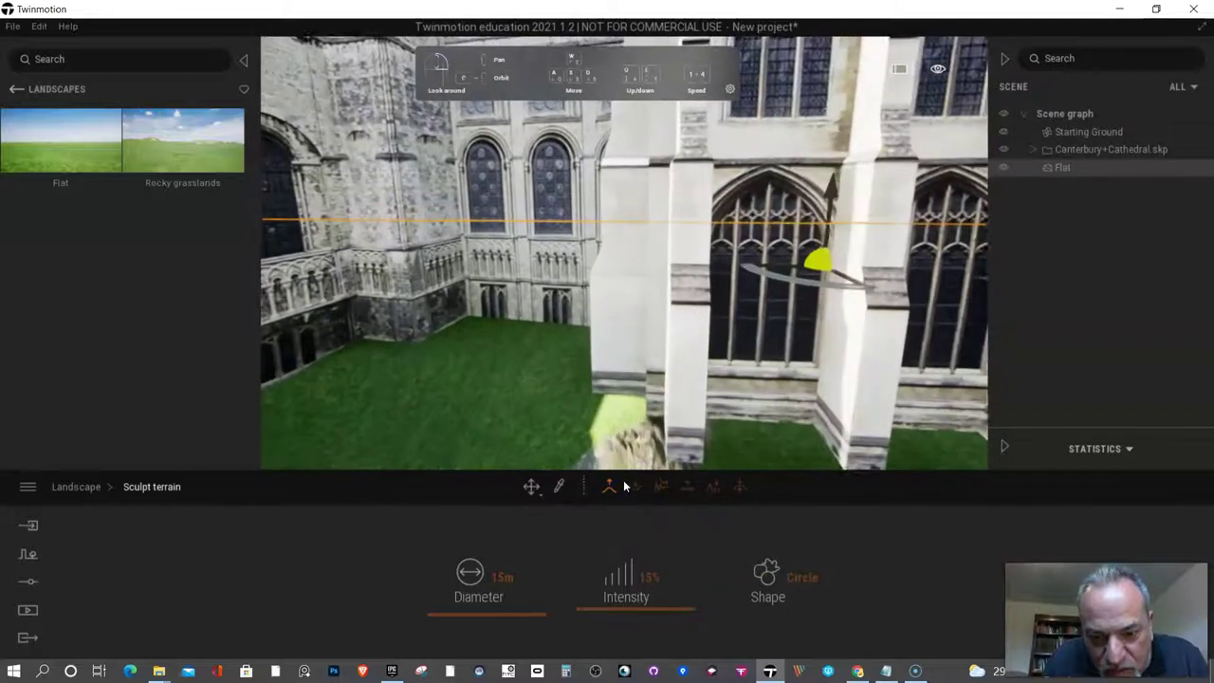
pyautogui.press('d')
pyautogui.press('s')
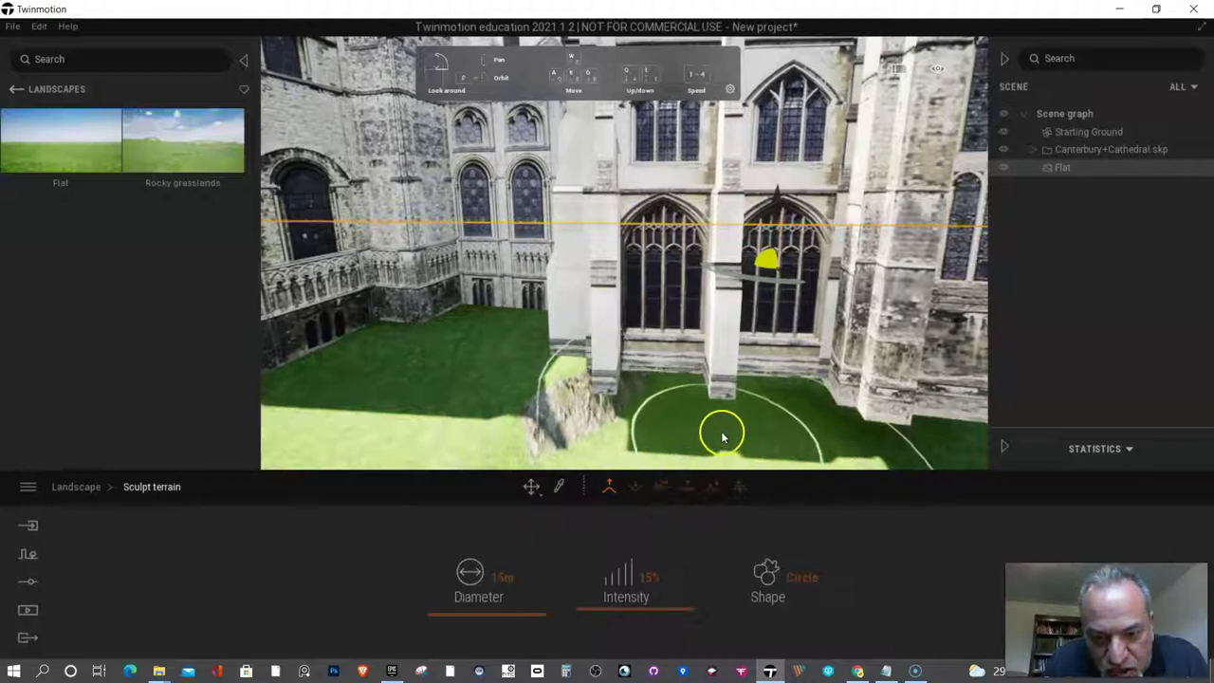
pyautogui.click(722, 435)
pyautogui.click(722, 435)
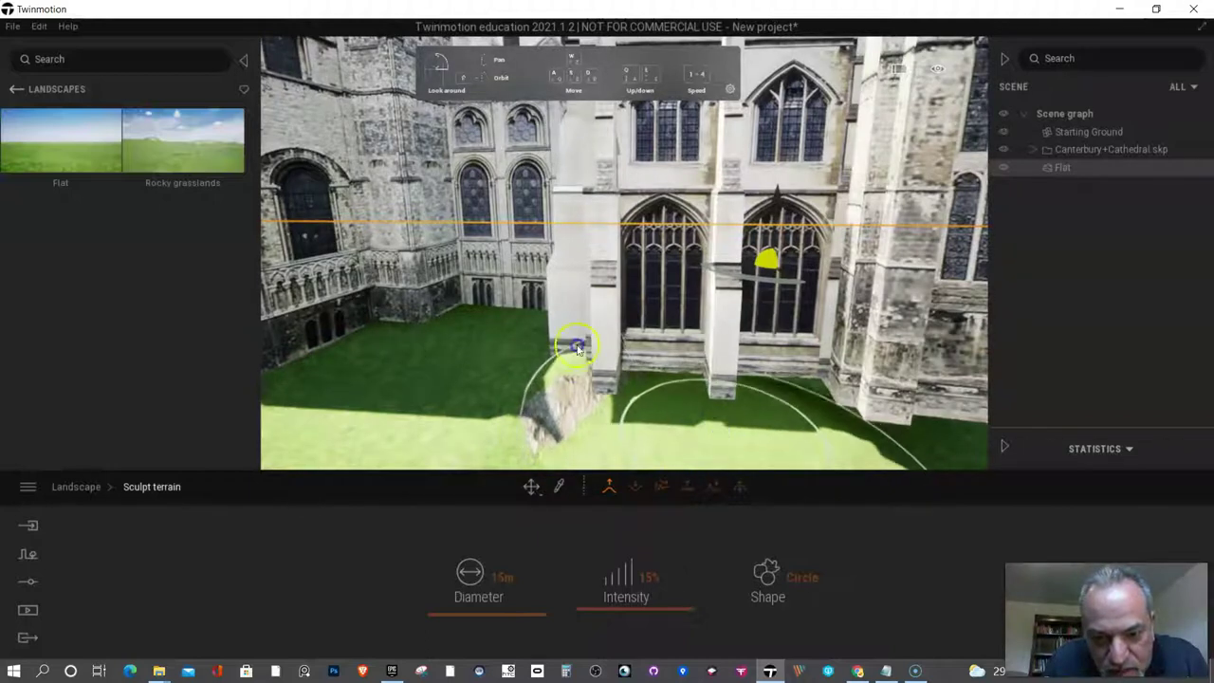
pyautogui.click(721, 435)
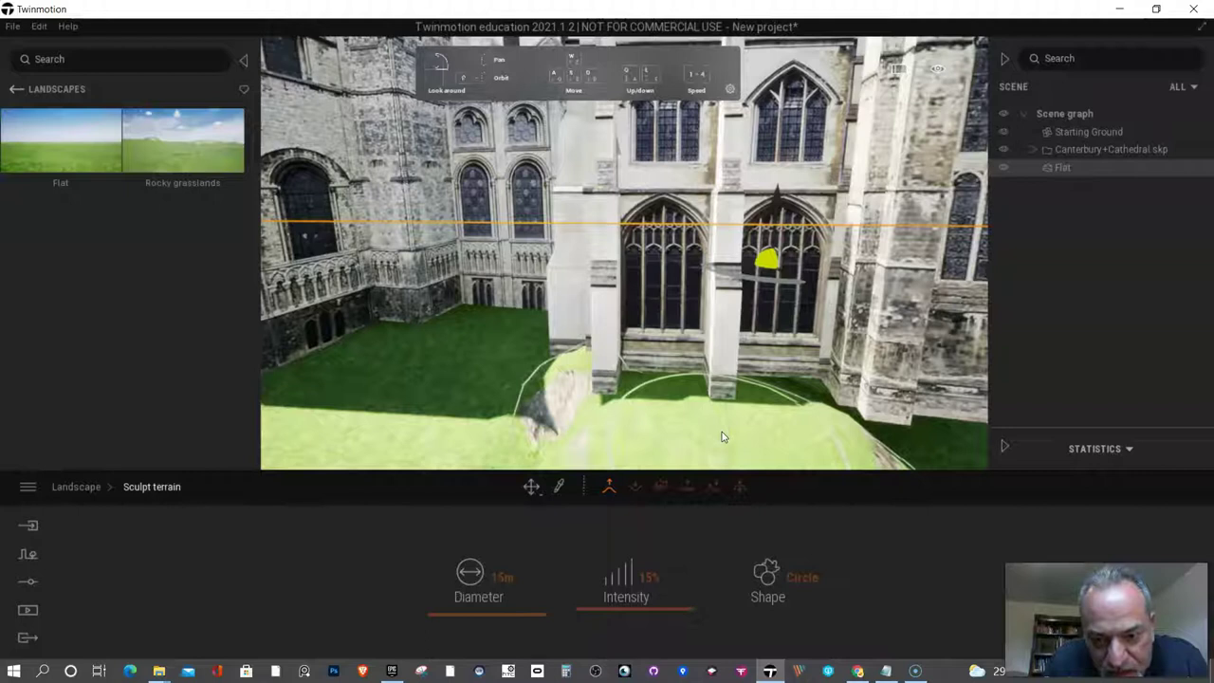
# - Flatten the newly raised ground and extend it past the small arched doorway to the next row of buttresses
pyautogui.press('d')
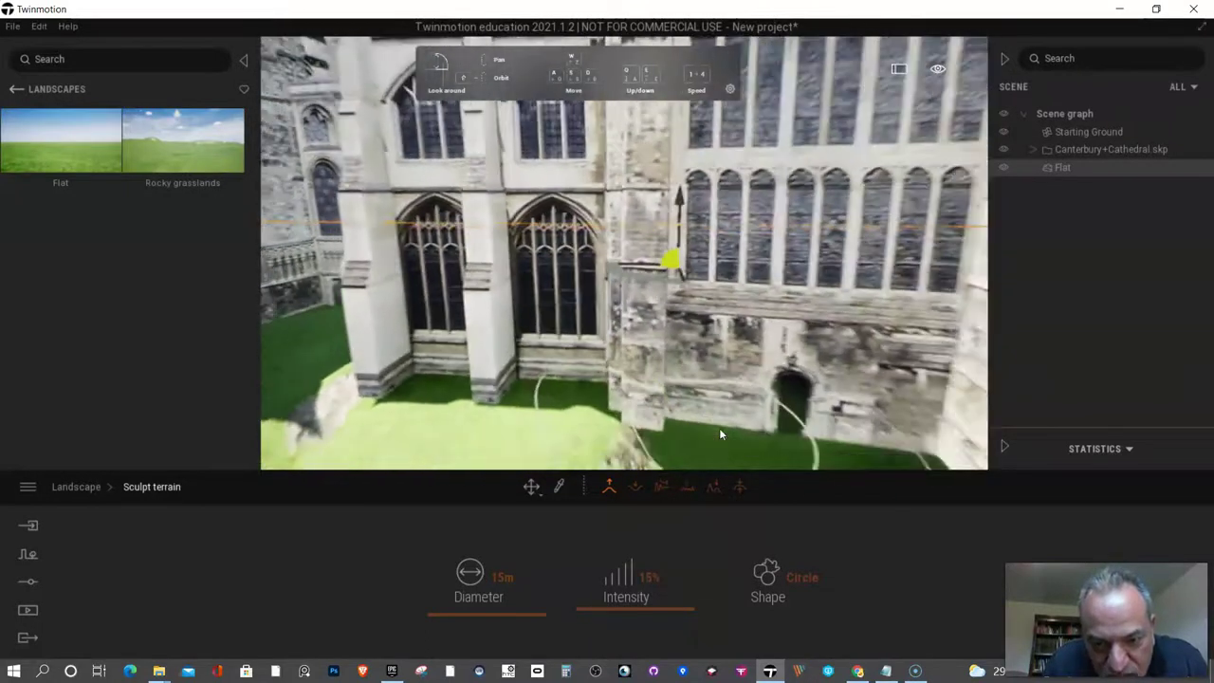
pyautogui.press('s')
pyautogui.press('d')
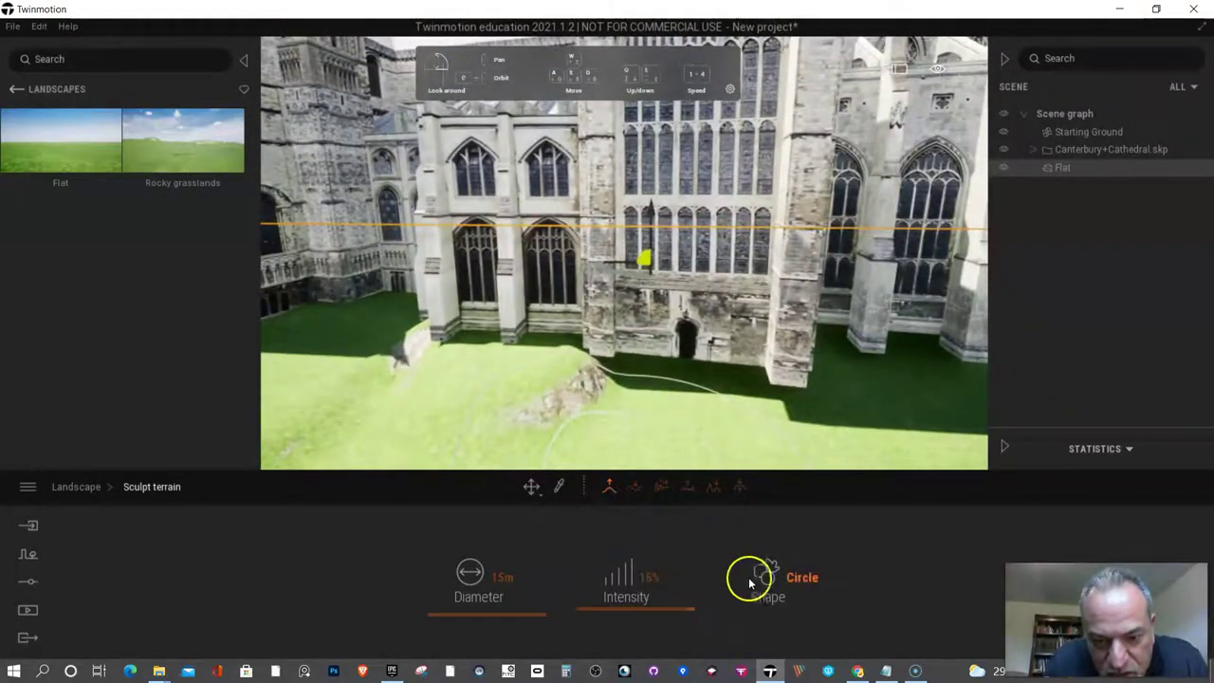
pyautogui.moveTo(580, 386)
pyautogui.mouseDown()
pyautogui.moveTo(703, 393)
pyautogui.moveTo(591, 382)
pyautogui.mouseUp()
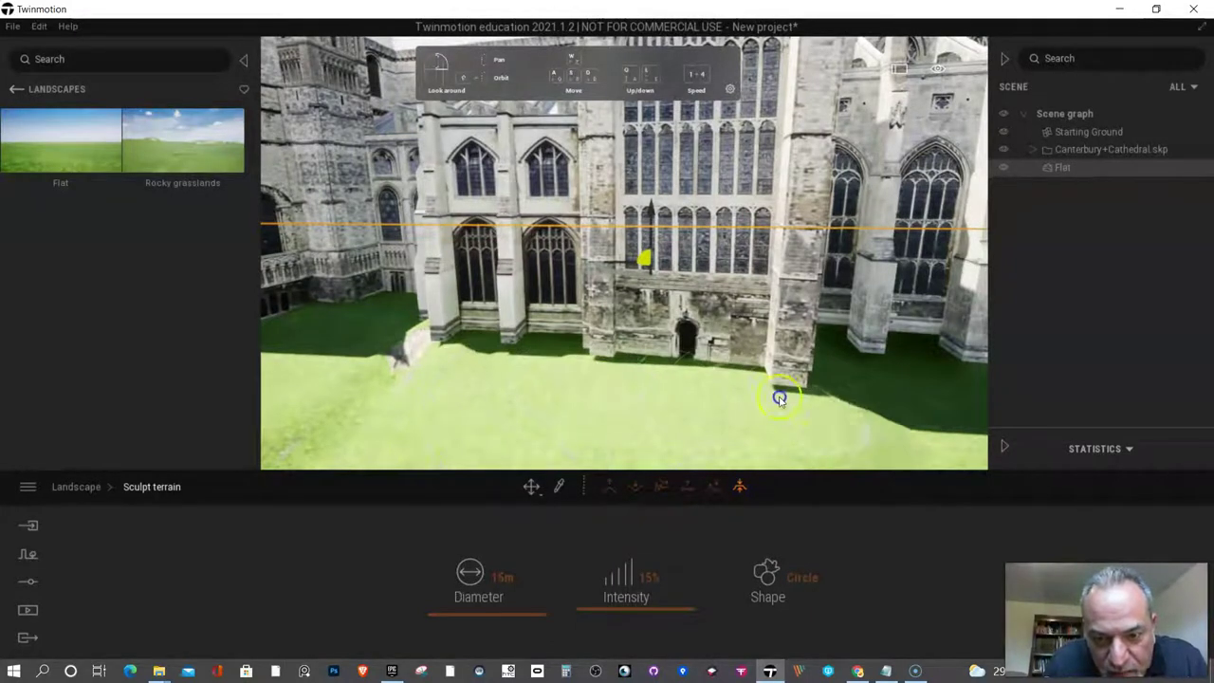
pyautogui.press('d')
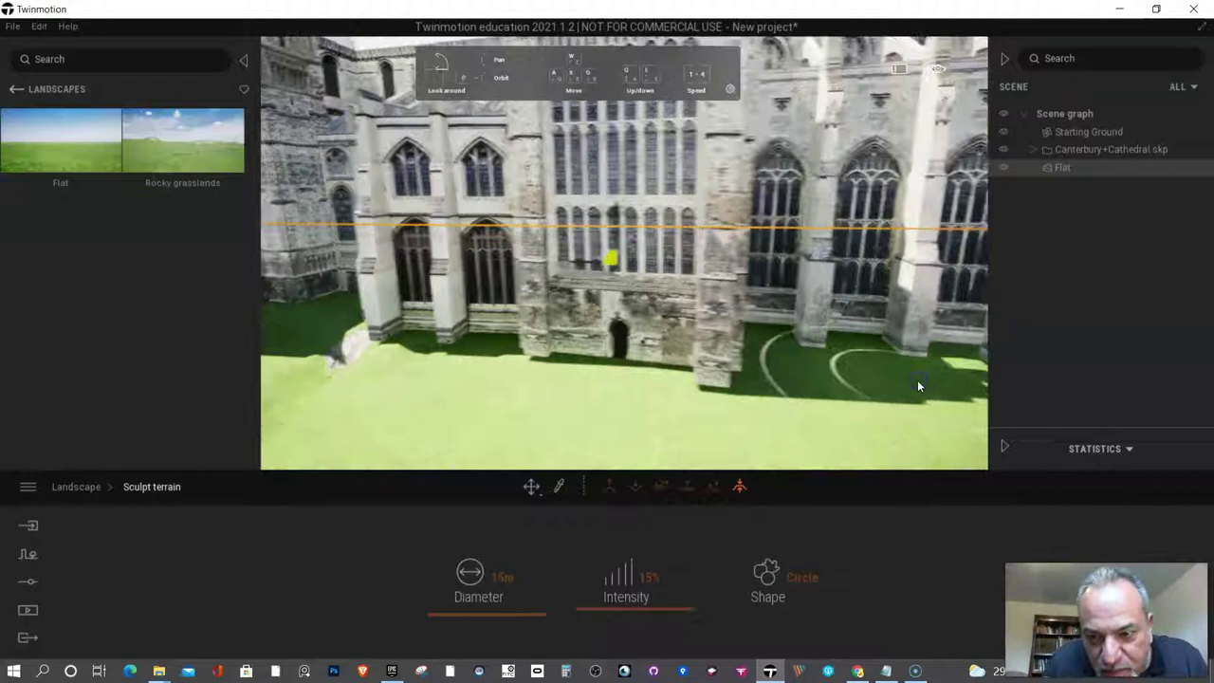
pyautogui.moveTo(767, 373); pyautogui.dragTo(721, 381)
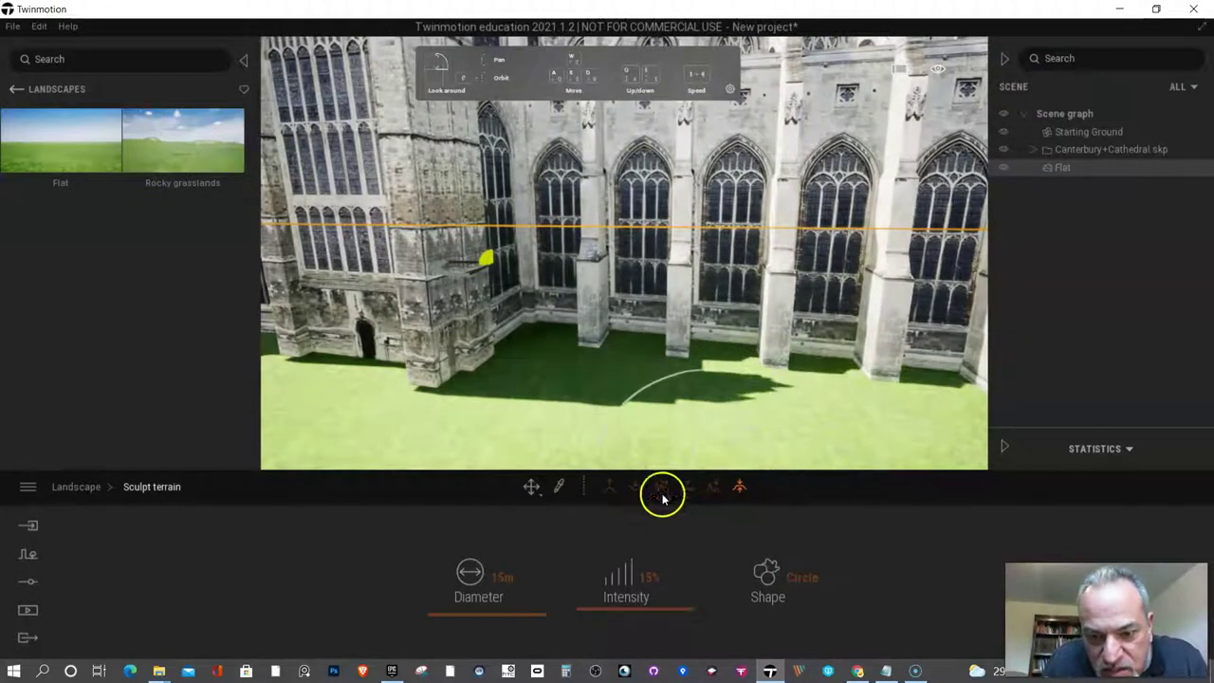
# - Raise the terrain in the shaded corner between the small arched doorway's projecting wing and the first buttress using the Raise brush
pyautogui.press('a')
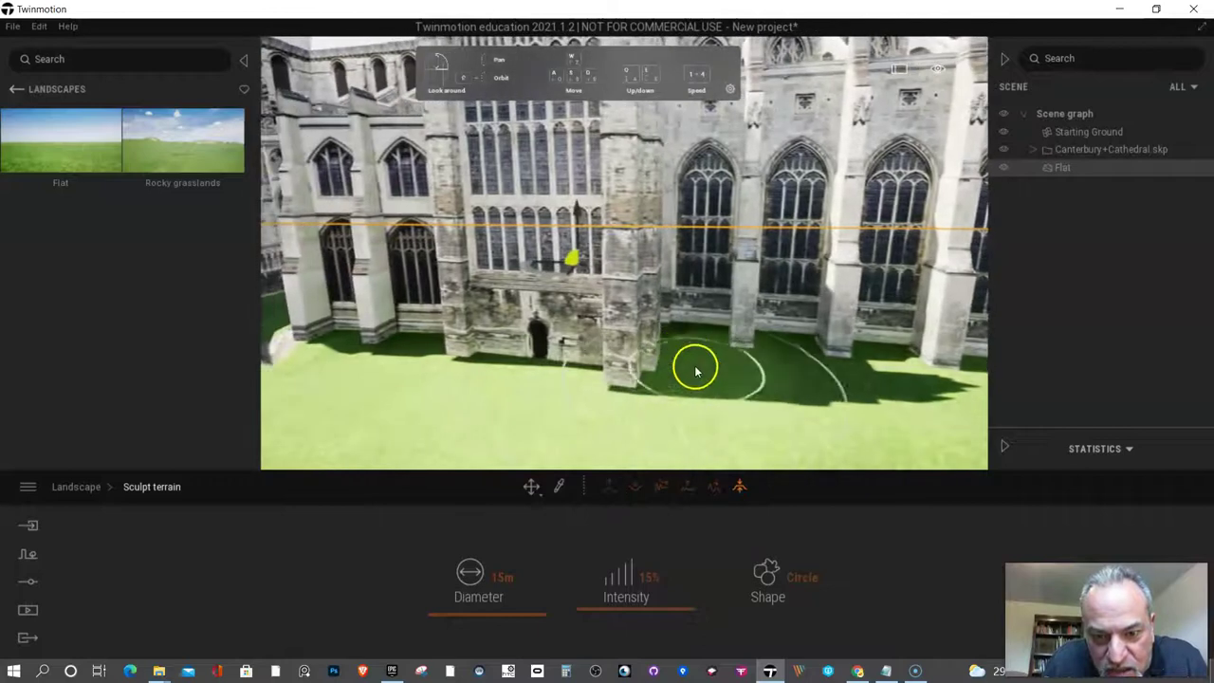
pyautogui.press('w')
pyautogui.press('d')
pyautogui.press('w')
pyautogui.press('s')
pyautogui.press('a')
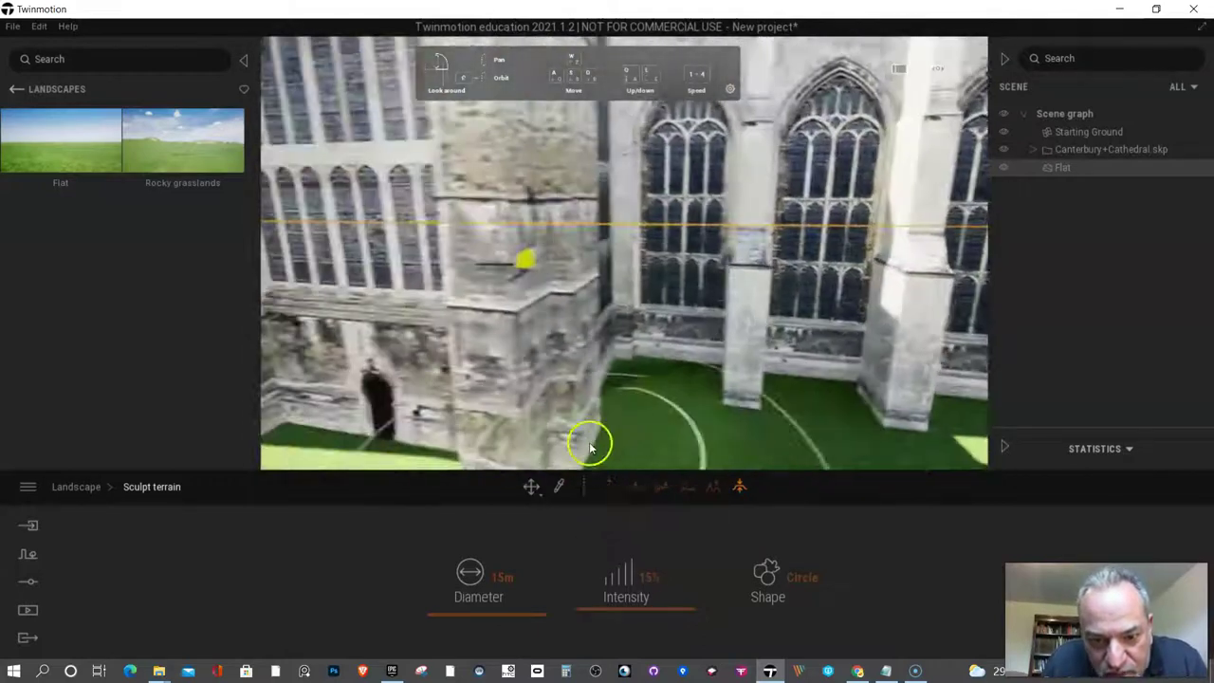
pyautogui.press('d')
pyautogui.press('d')
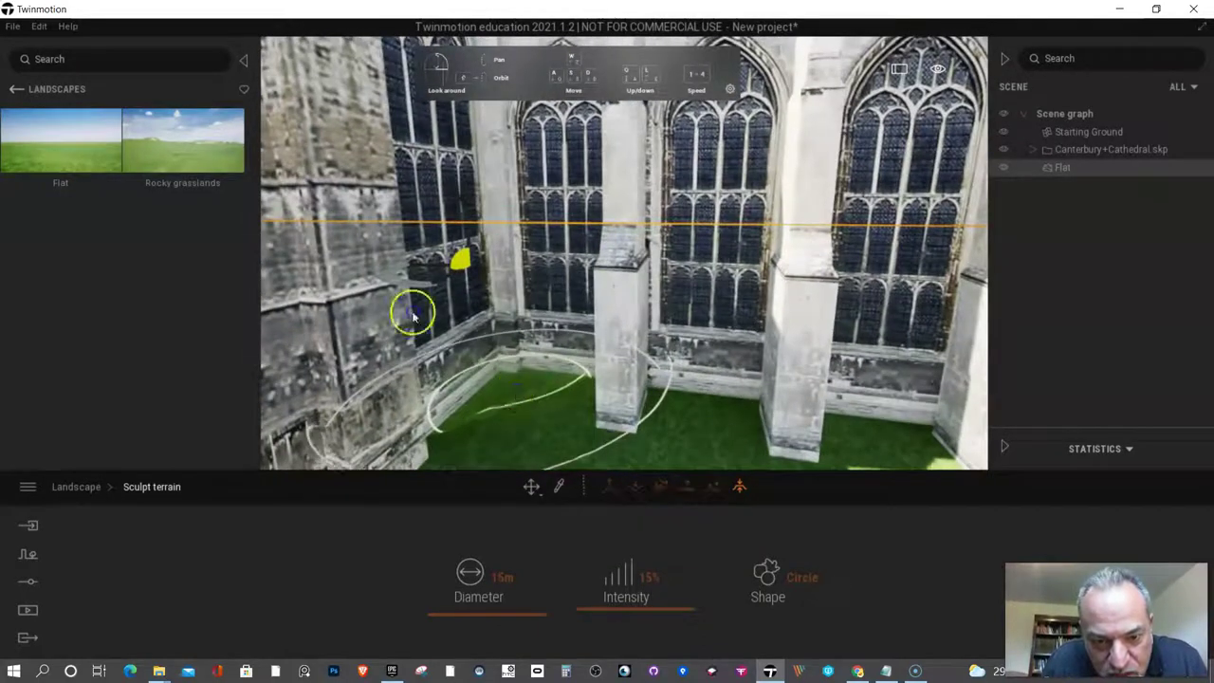
pyautogui.press('s')
pyautogui.click(610, 486)
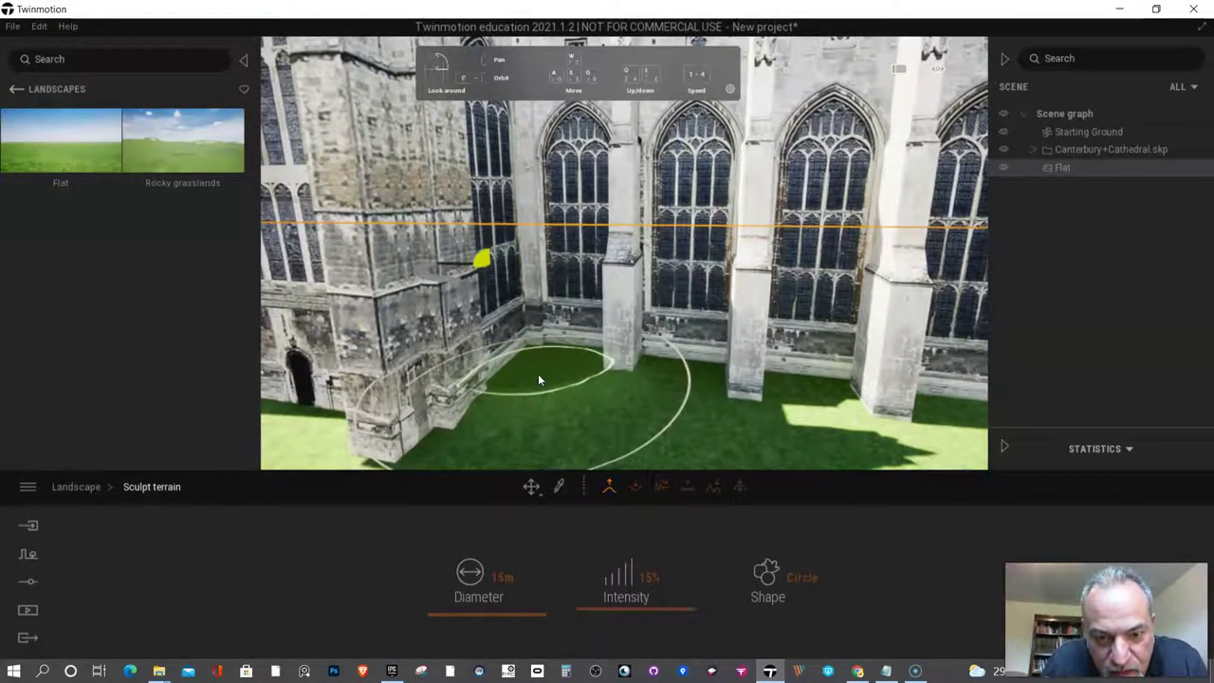
pyautogui.press('s')
pyautogui.press('a')
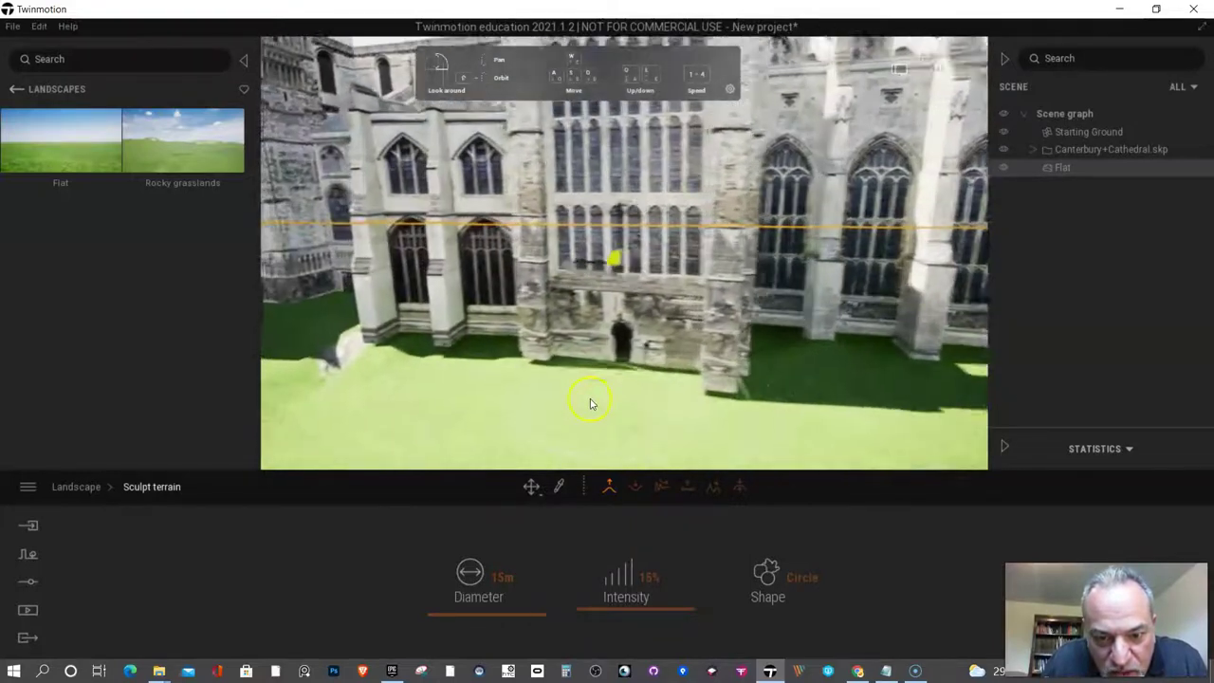
# - Raise the grass in front of the two large round-arched openings at the base of the pale stone block
pyautogui.press('w')
pyautogui.press('a')
pyautogui.press('w')
pyautogui.press('d')
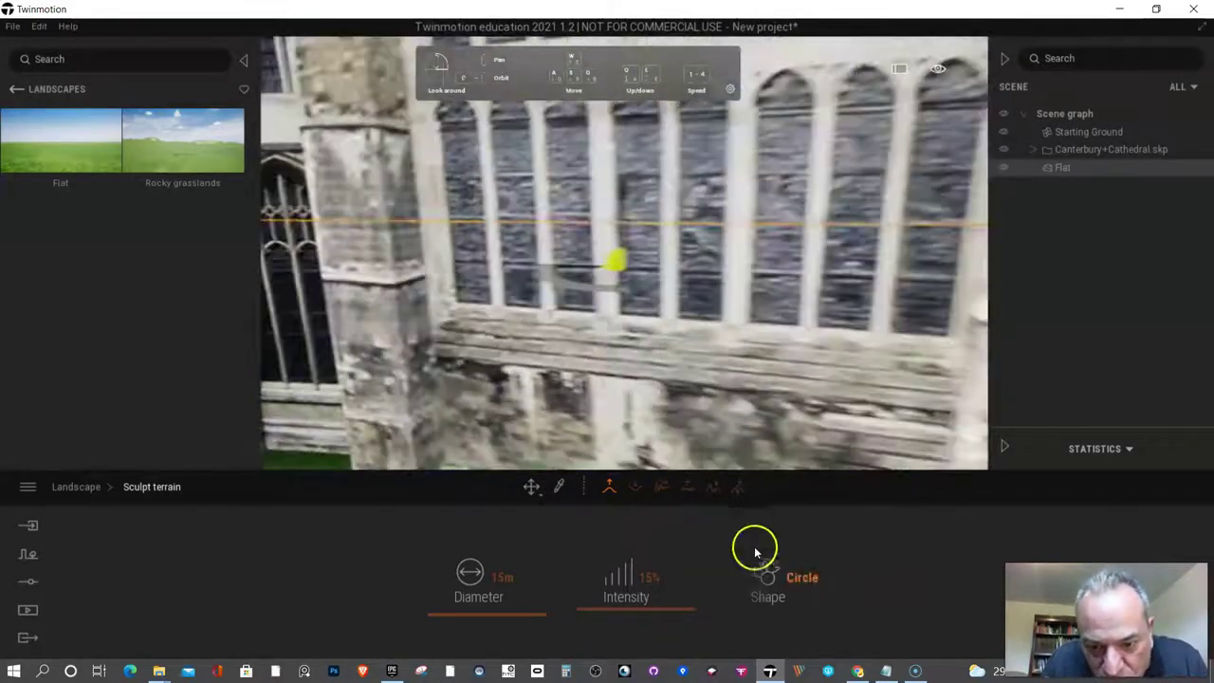
pyautogui.moveTo(756, 553); pyautogui.dragTo(451, 433, button='right')
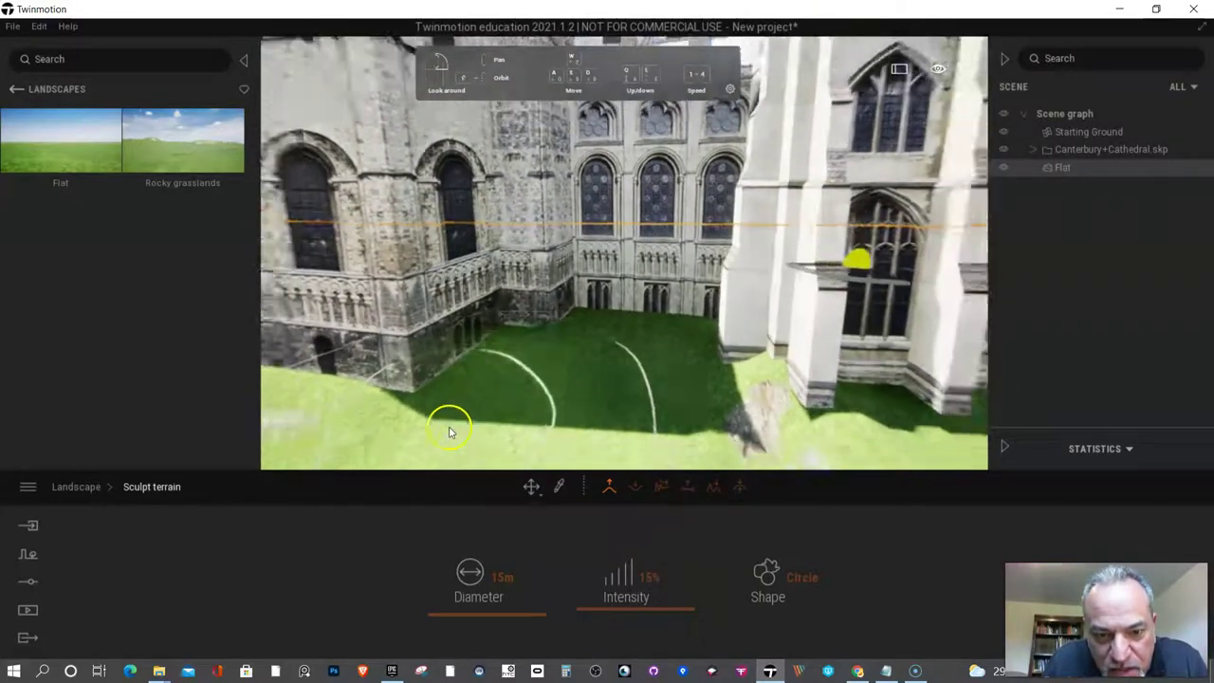
pyautogui.press('s')
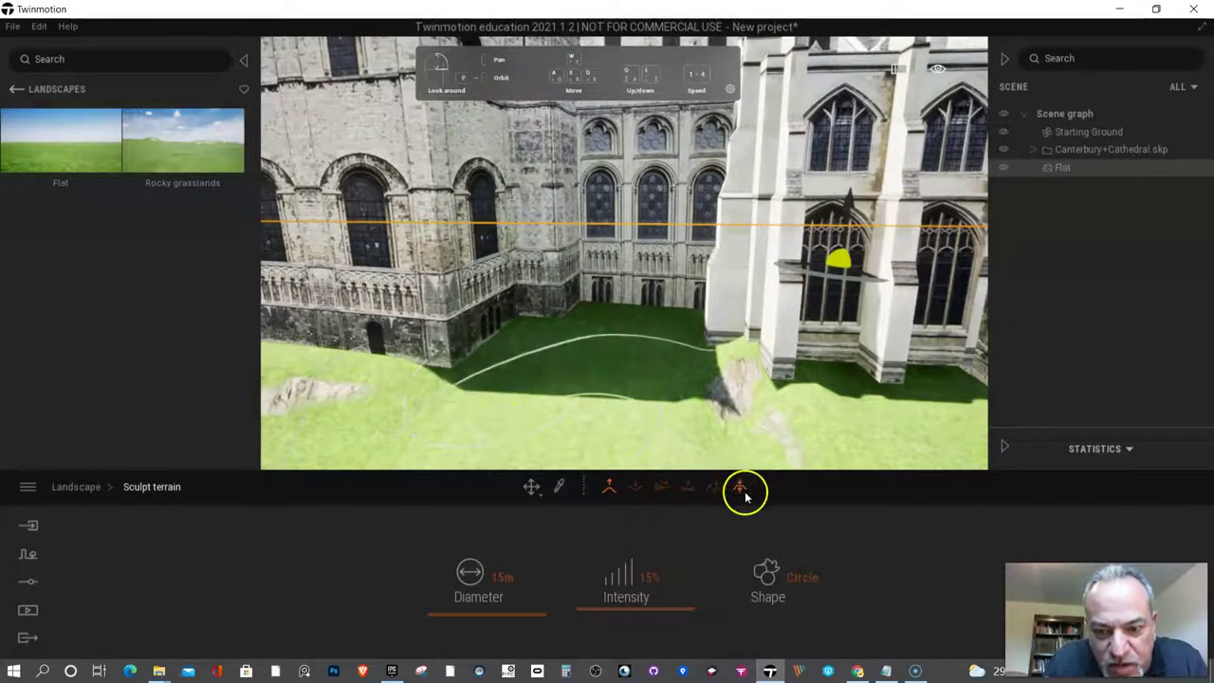
pyautogui.click(599, 490)
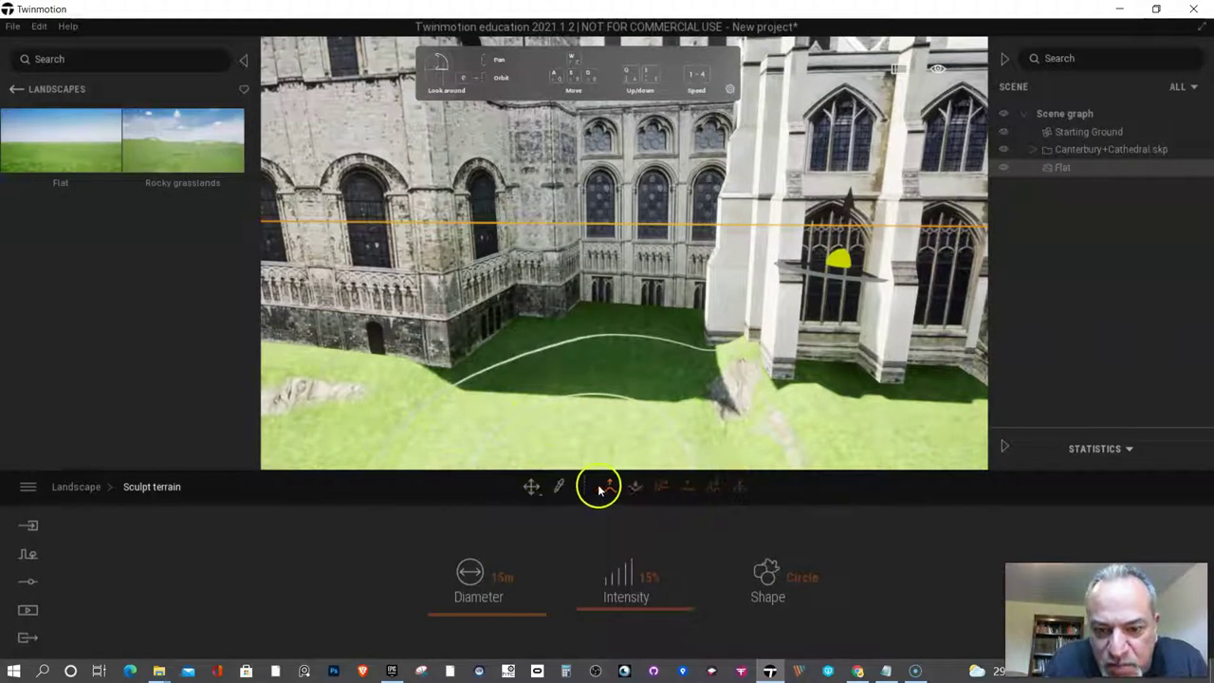
pyautogui.moveTo(507, 393); pyautogui.dragTo(474, 412, button='right')
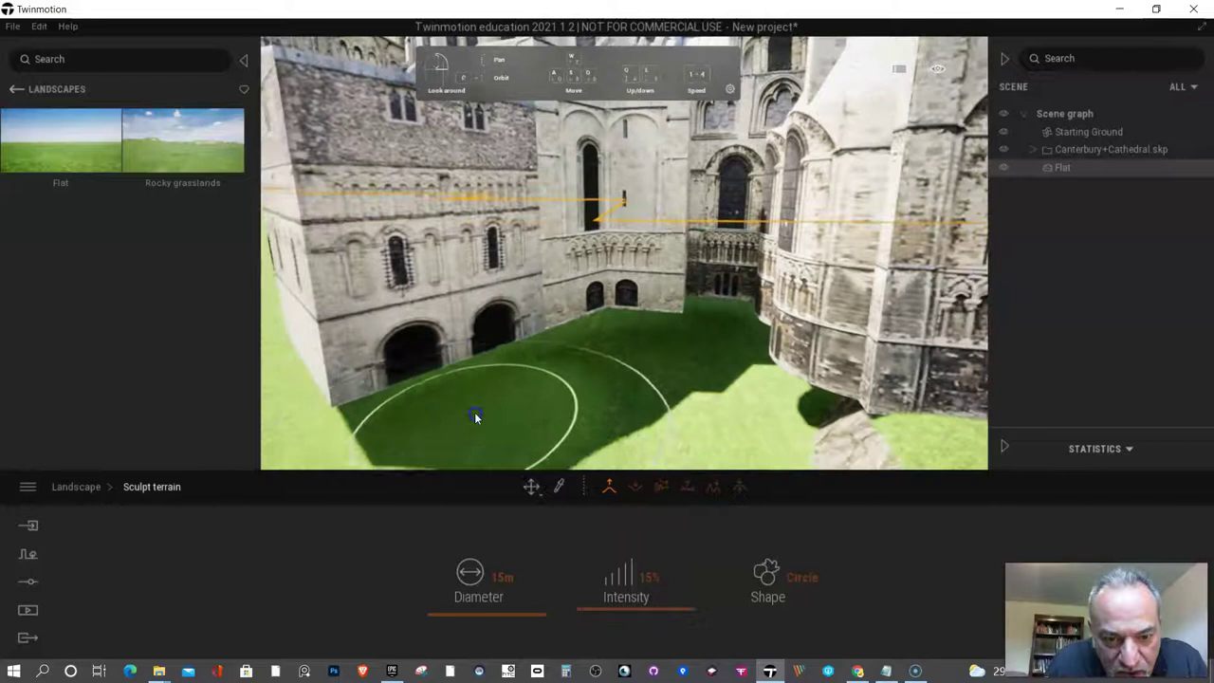
pyautogui.moveTo(583, 429); pyautogui.dragTo(581, 434)
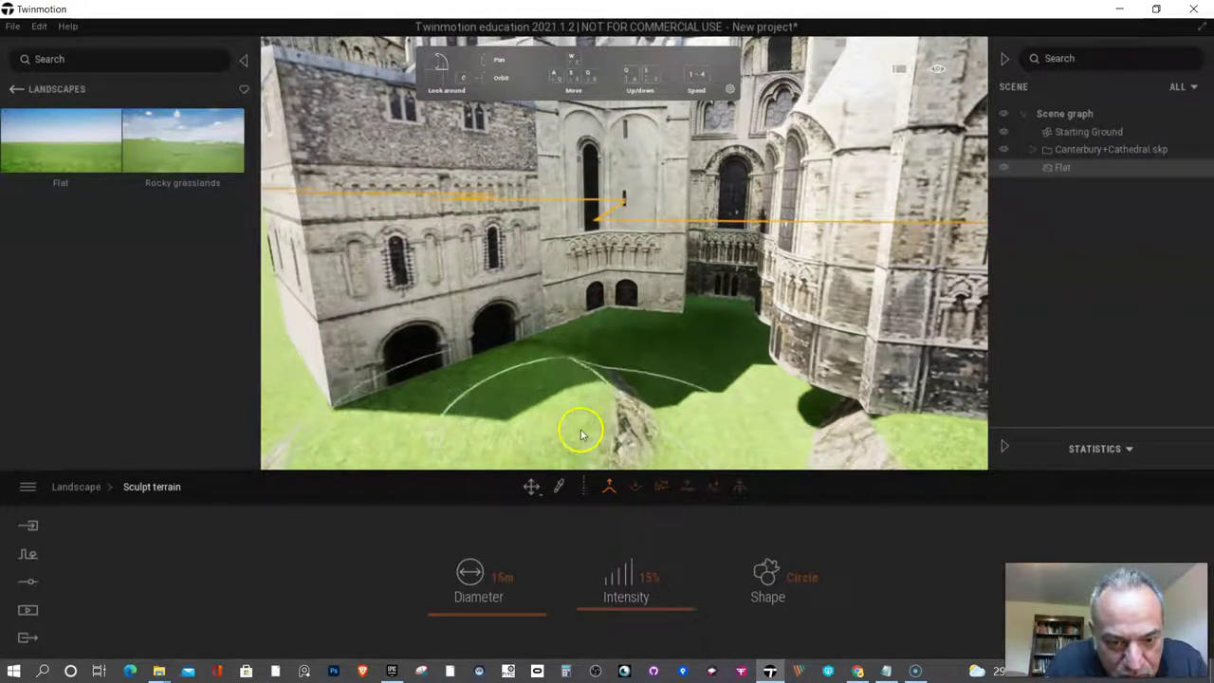
# - Flatten the raised ground with the Flatten brush, spreading it from the round-arched openings around the corner to the block's front wall
pyautogui.click(748, 489)
pyautogui.moveTo(473, 310)
pyautogui.mouseDown()
pyautogui.moveTo(743, 352)
pyautogui.moveTo(743, 423)
pyautogui.moveTo(733, 424)
pyautogui.mouseUp()
pyautogui.press('a')
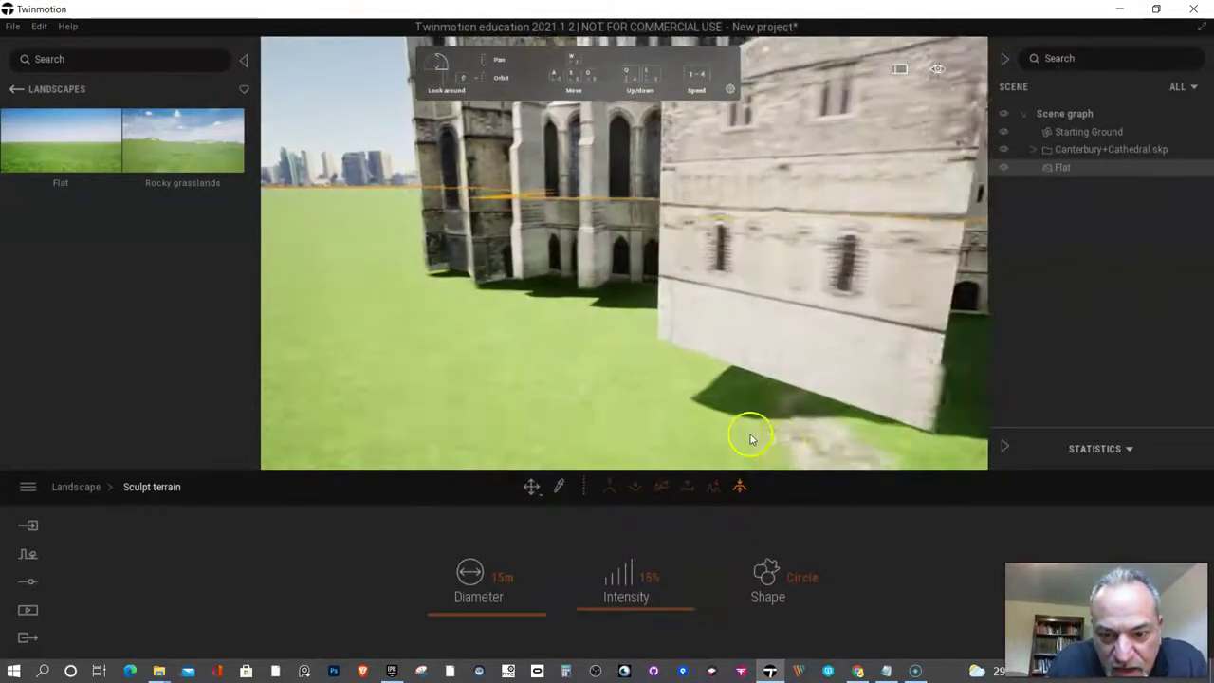
pyautogui.moveTo(750, 439); pyautogui.dragTo(1026, 421, button='right')
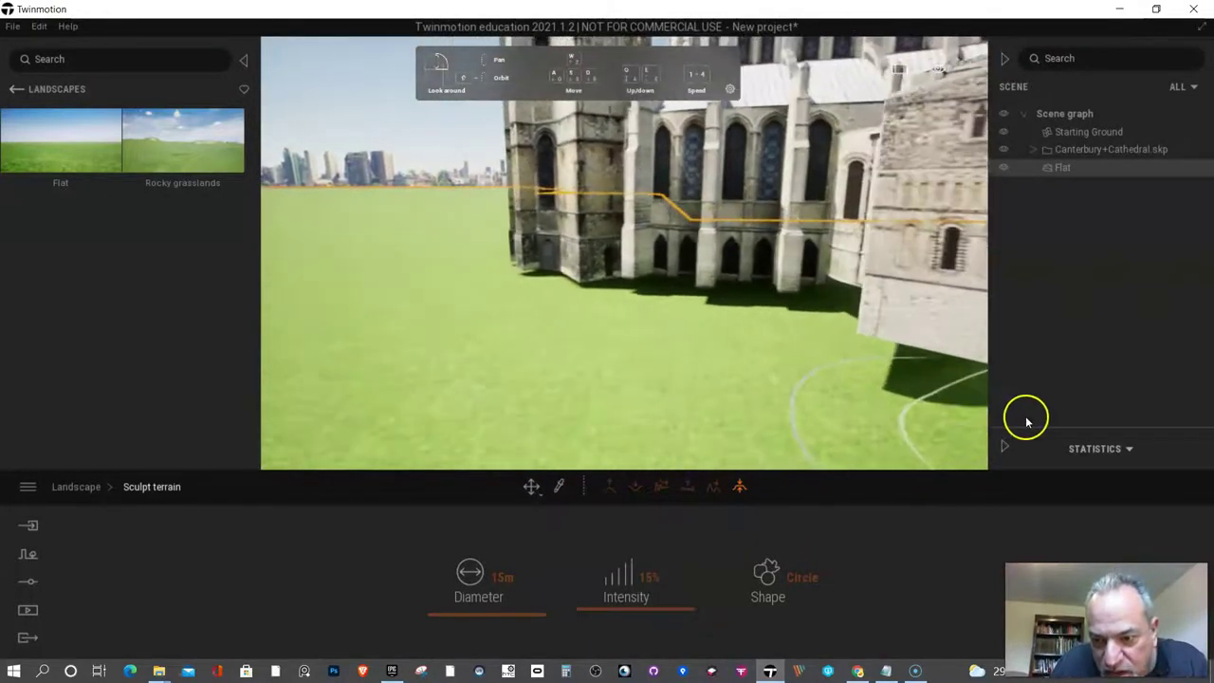
pyautogui.press('d')
pyautogui.moveTo(924, 418)
pyautogui.mouseDown()
pyautogui.moveTo(732, 342)
pyautogui.moveTo(746, 347)
pyautogui.mouseUp()
# - Raise the terrain along the front wall of the pale stone block to close the gap beneath its base
pyautogui.click(609, 486)
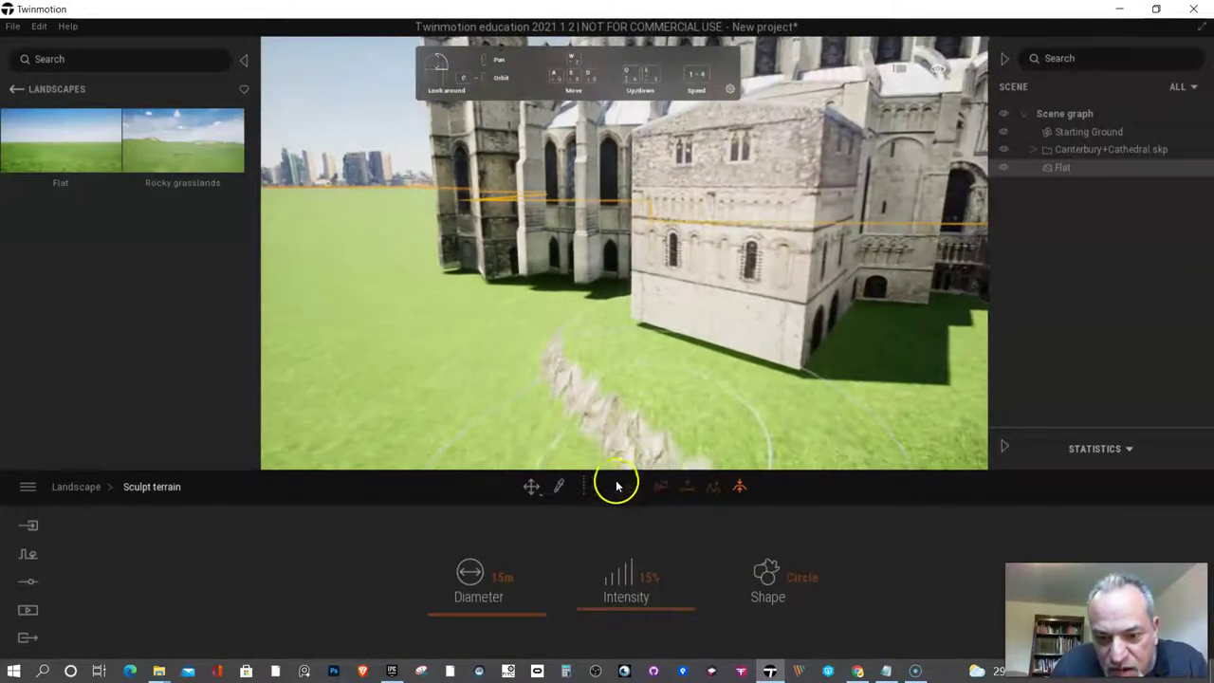
pyautogui.click(709, 416)
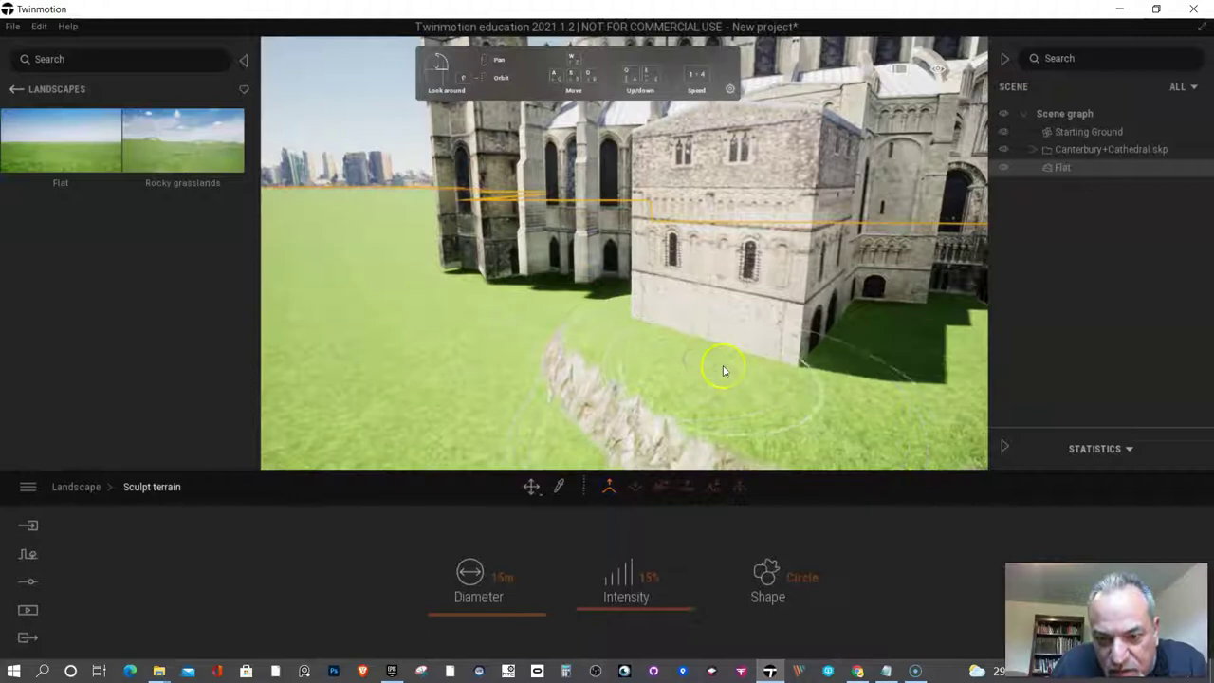
pyautogui.press('a')
pyautogui.moveTo(790, 392)
pyautogui.mouseDown()
pyautogui.moveTo(873, 401)
pyautogui.moveTo(946, 374)
pyautogui.moveTo(926, 368)
pyautogui.moveTo(921, 336)
pyautogui.moveTo(933, 375)
pyautogui.mouseUp()
pyautogui.press('a')
# - Flatten the mound around the far corner of the pale stone block, extending it toward the pointed-arch windows and buttresses
pyautogui.moveTo(954, 374); pyautogui.dragTo(1076, 409, button='right')
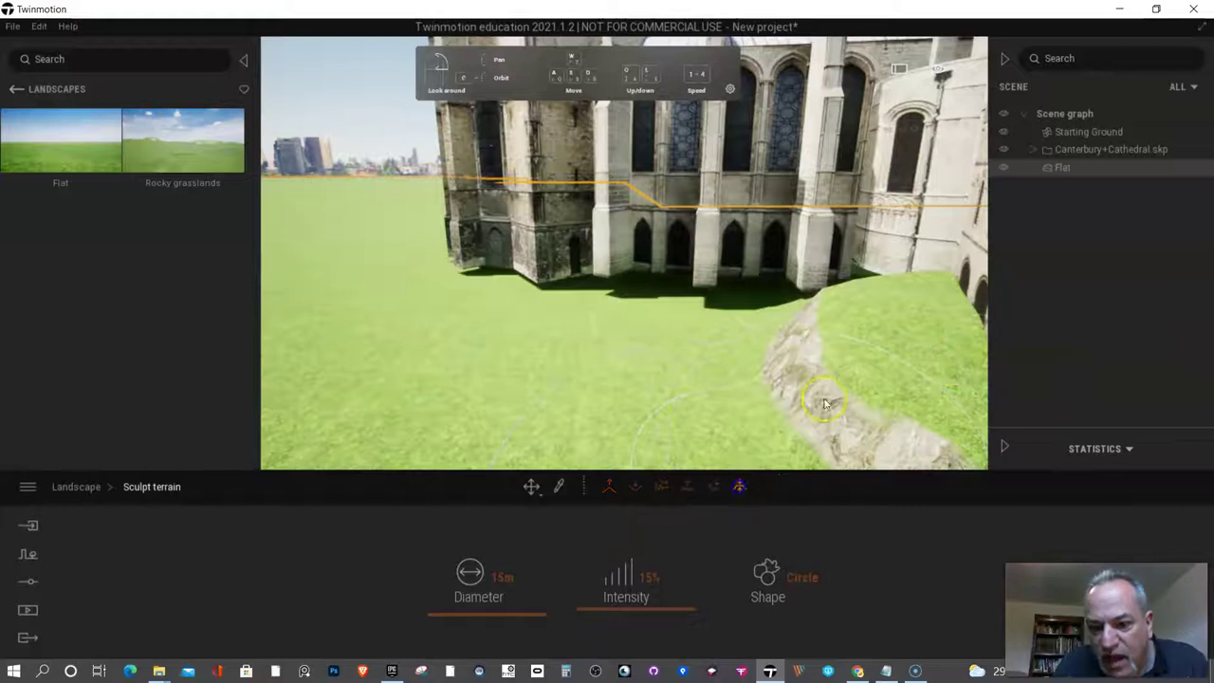
pyautogui.moveTo(824, 405)
pyautogui.mouseDown()
pyautogui.moveTo(900, 285)
pyautogui.moveTo(900, 303)
pyautogui.mouseUp()
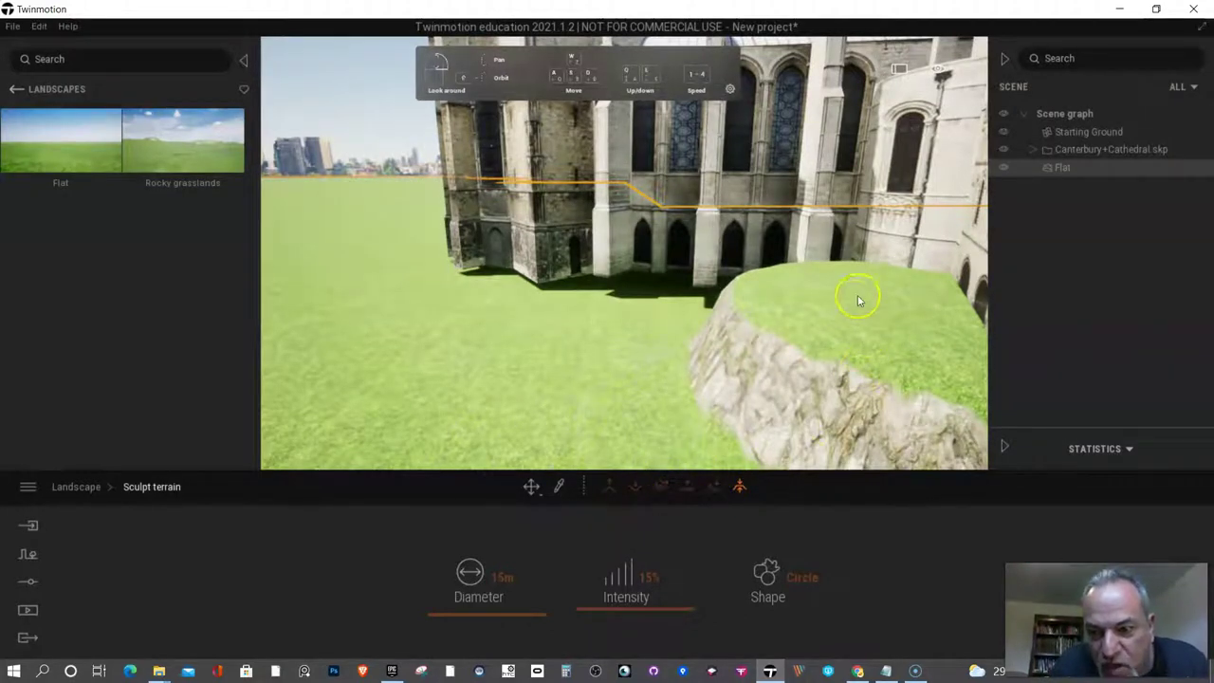
pyautogui.moveTo(859, 301); pyautogui.dragTo(854, 303)
# - Raise the plateau at the far corner of the pale stone block and along its front wall with the Raise brush
pyautogui.click(608, 488)
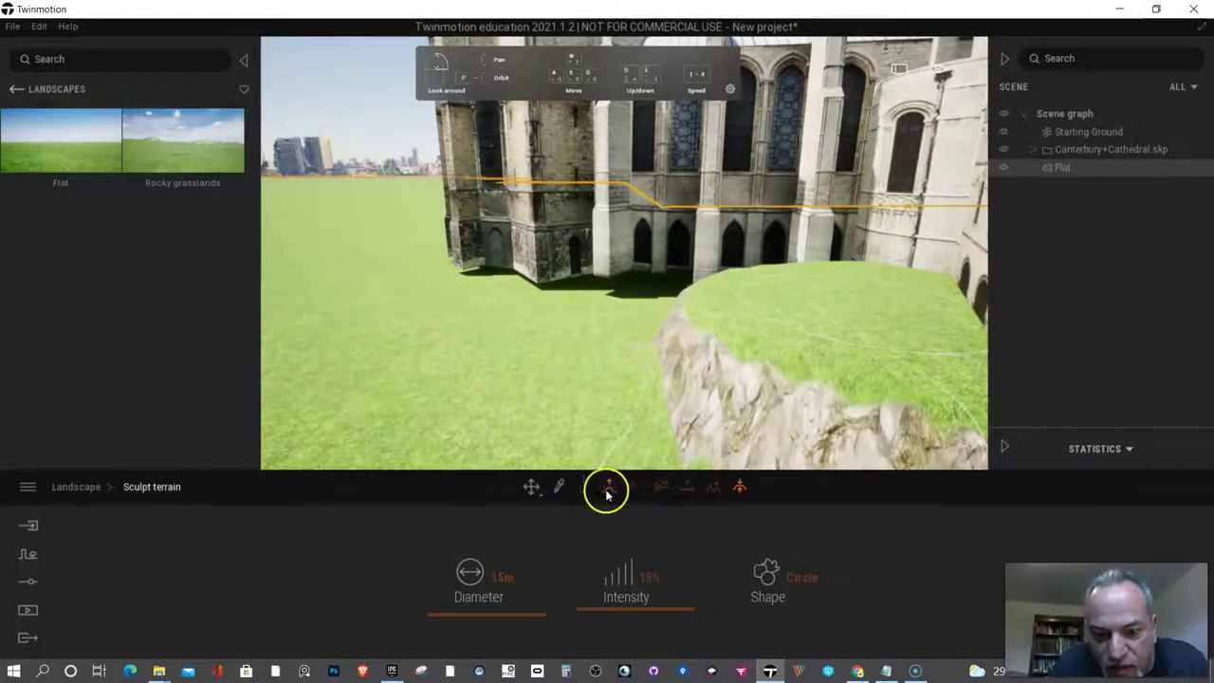
pyautogui.moveTo(878, 336); pyautogui.dragTo(873, 313)
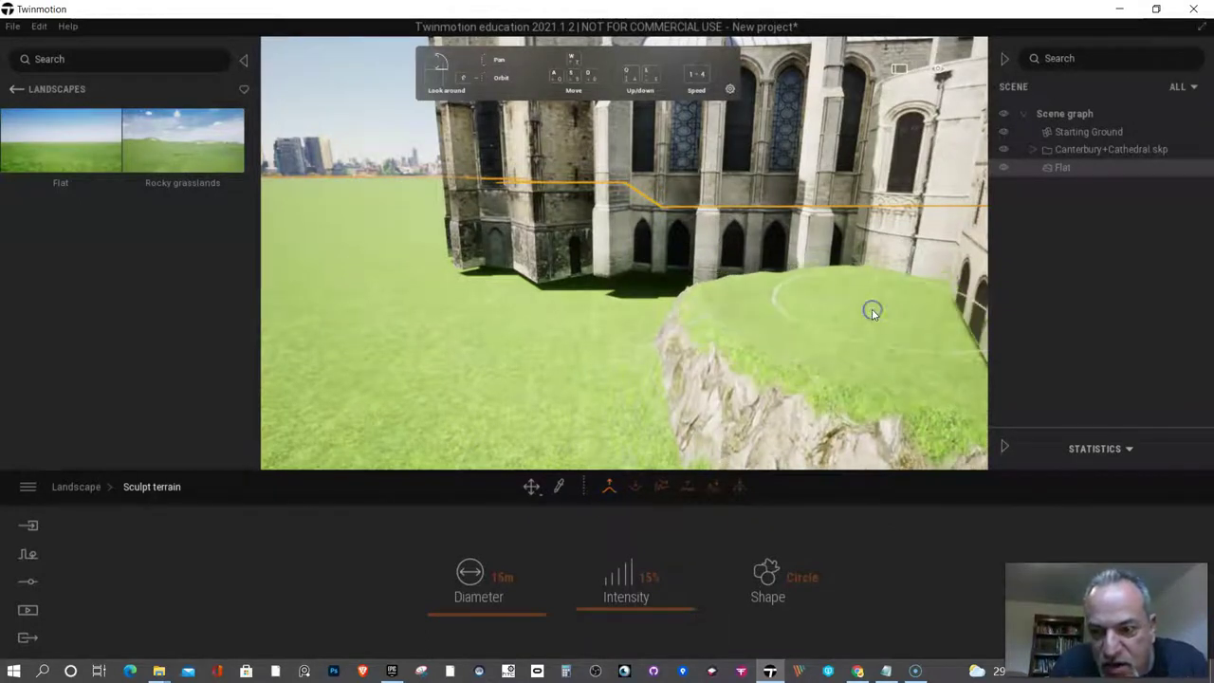
pyautogui.moveTo(677, 294); pyautogui.dragTo(848, 369, button='right')
pyautogui.moveTo(723, 370)
pyautogui.mouseDown(button='right')
pyautogui.moveTo(848, 369)
pyautogui.moveTo(778, 319)
pyautogui.mouseUp(button='right')
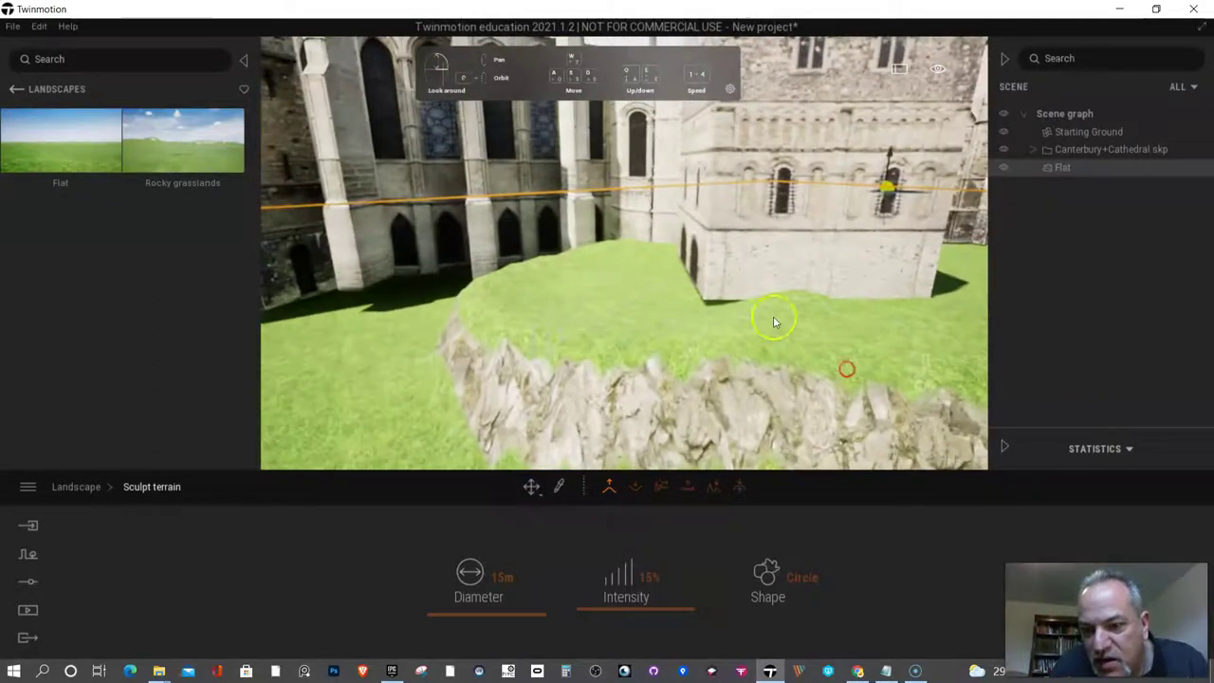
pyautogui.moveTo(781, 323); pyautogui.dragTo(678, 300)
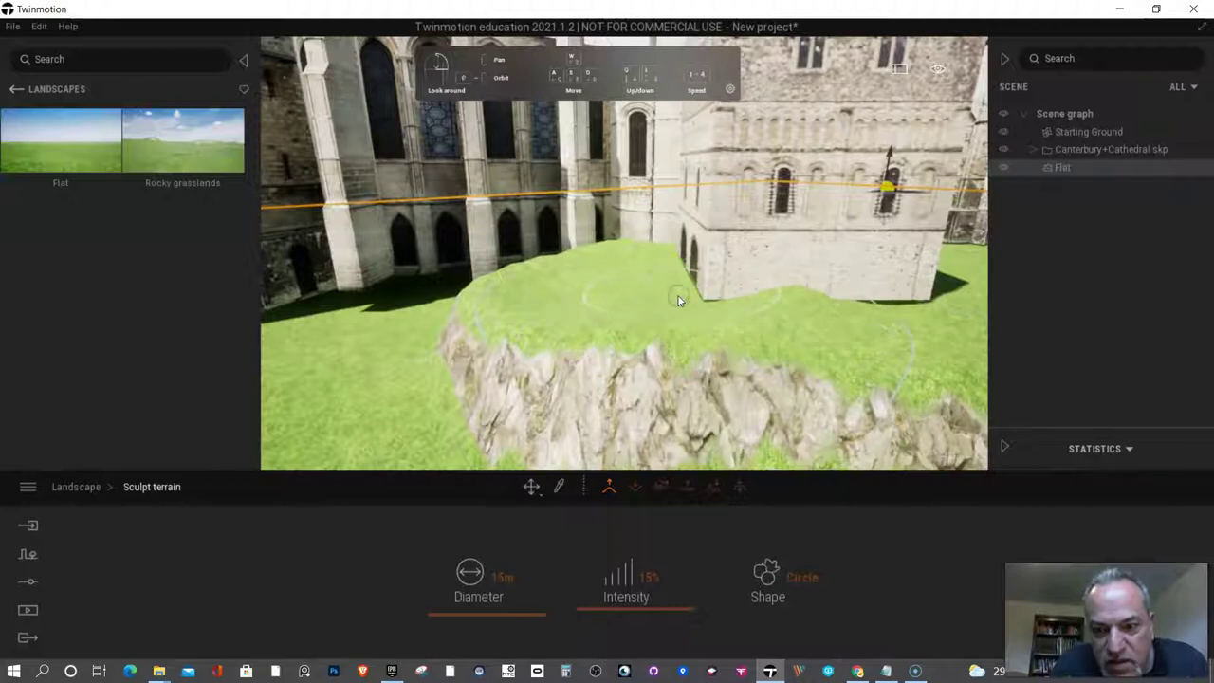
pyautogui.moveTo(862, 318); pyautogui.dragTo(877, 305)
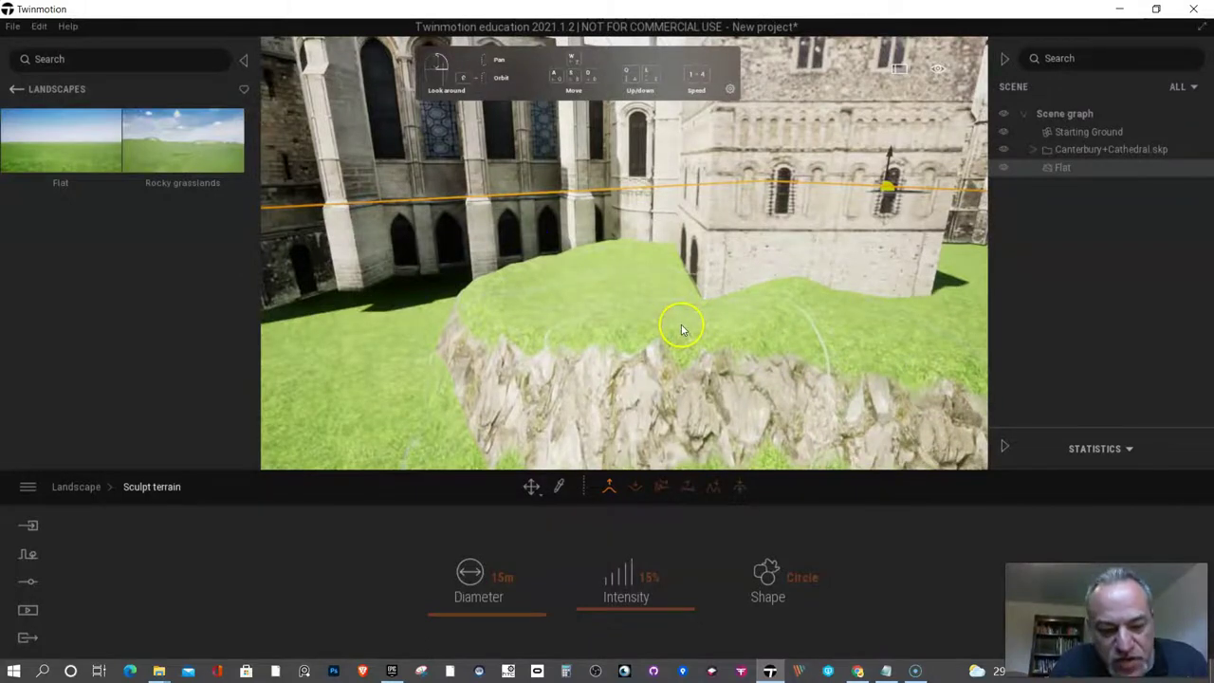
# - Examine the unsculpted ground near the pointed-arch windows and the raised terrain along this side of the cathedral
pyautogui.moveTo(682, 329); pyautogui.dragTo(682, 329, button='right')
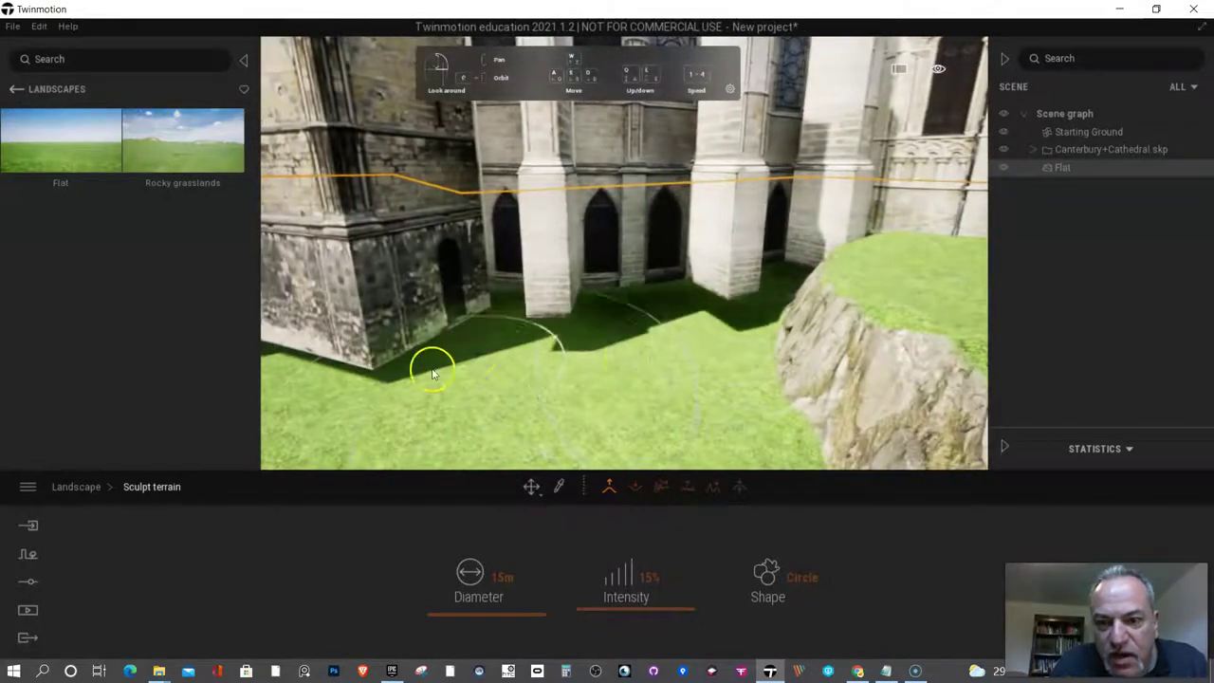
pyautogui.scroll(-3, 635, 304)
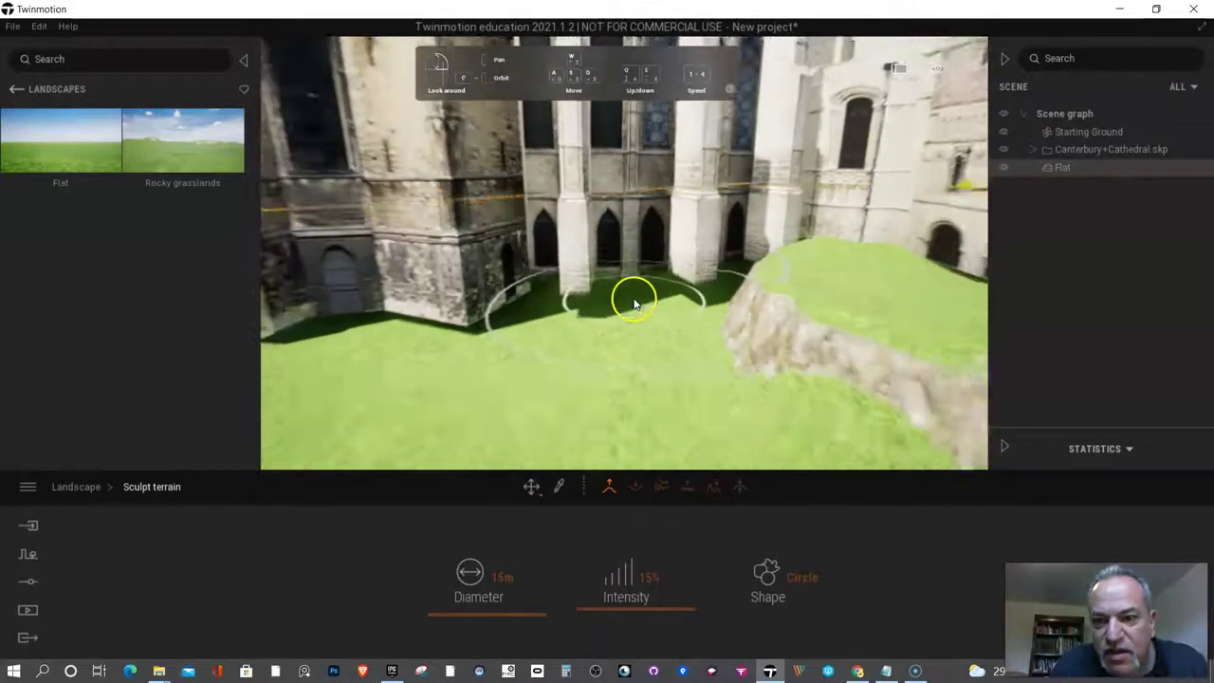
pyautogui.scroll(-2, 634, 304)
pyautogui.moveTo(758, 315); pyautogui.dragTo(713, 328, button='right')
pyautogui.press('d')
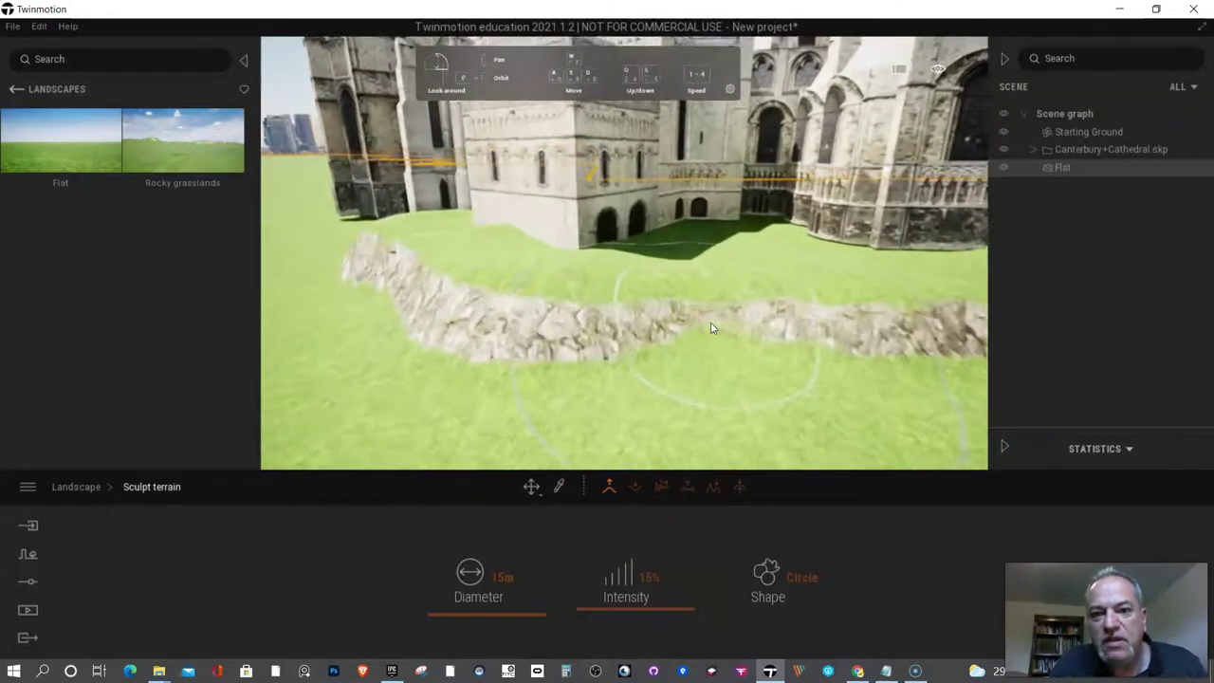
pyautogui.scroll(-5, 712, 328)
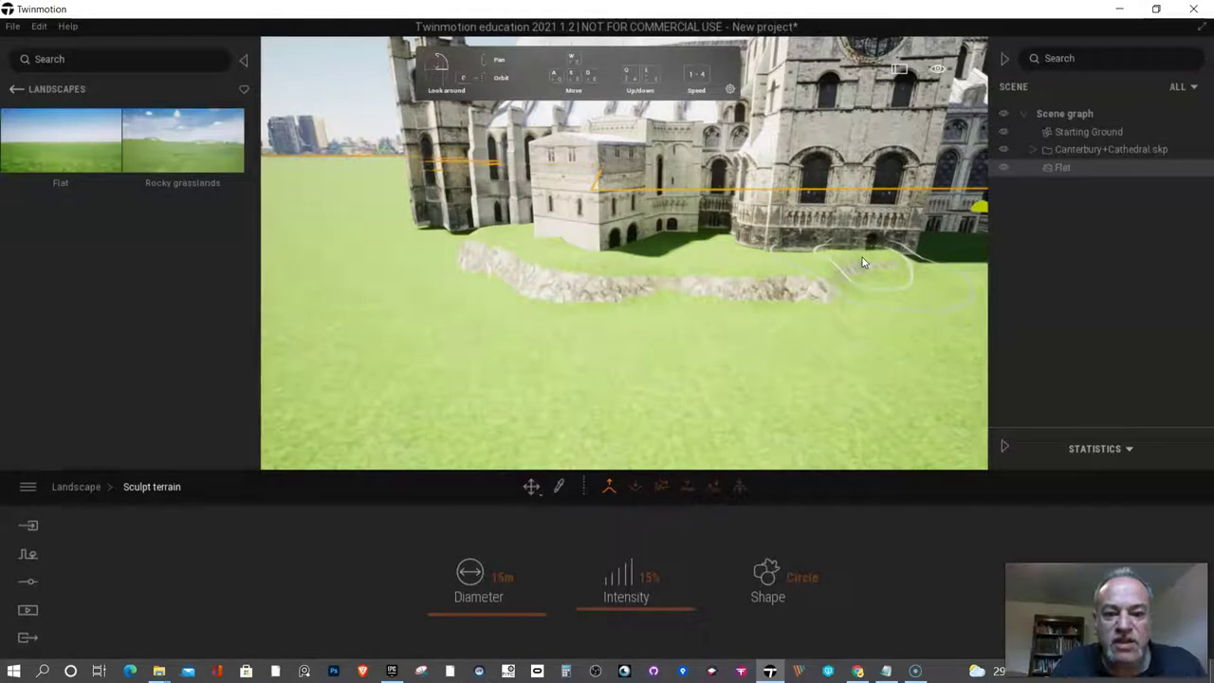
# - Pick the Flat landscape preset from the landscape library
pyautogui.click(86, 149)
pyautogui.click(209, 167)
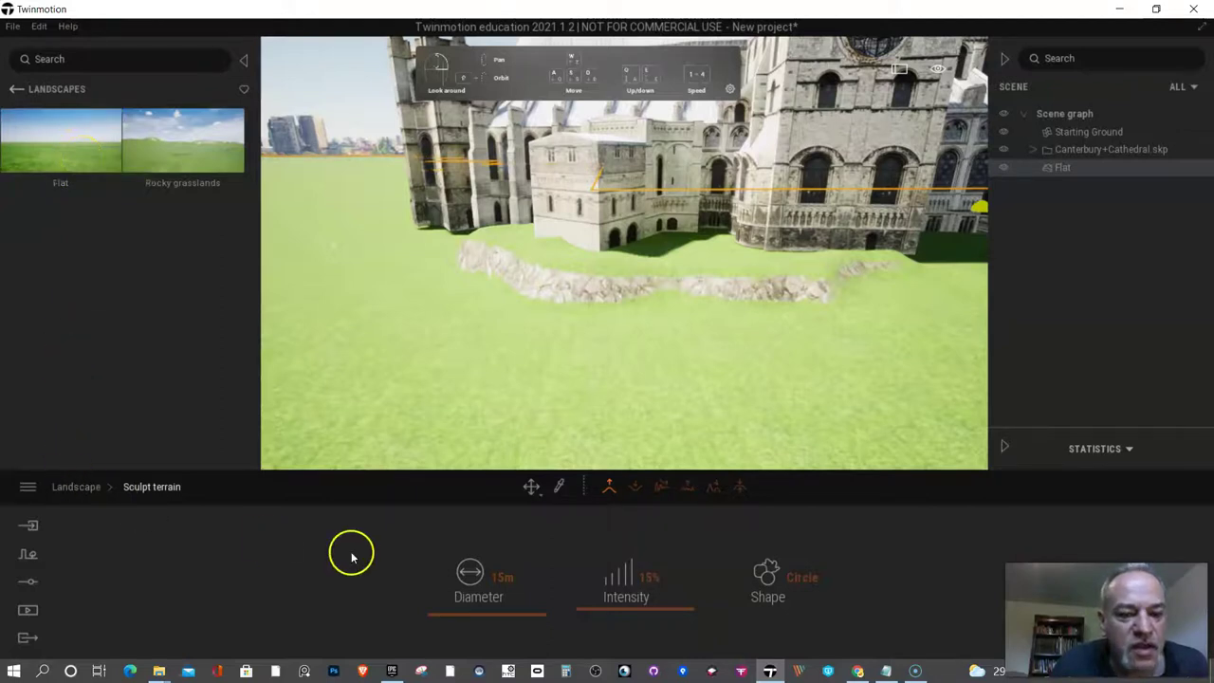
pyautogui.click(31, 139)
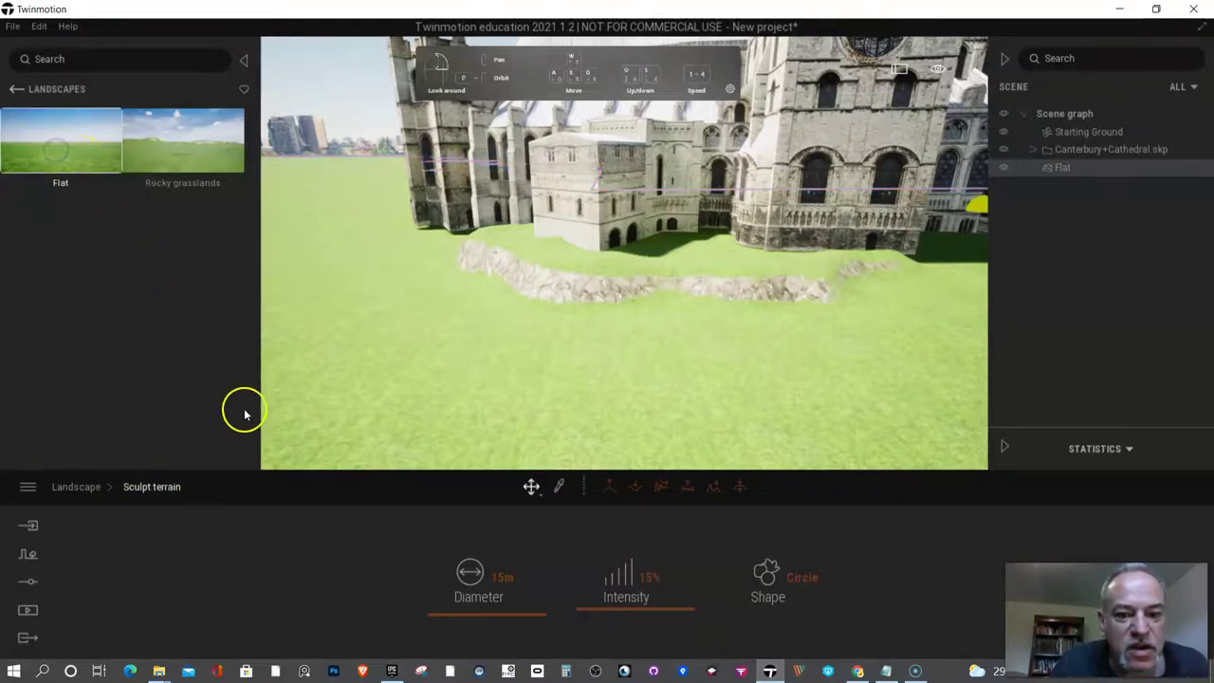